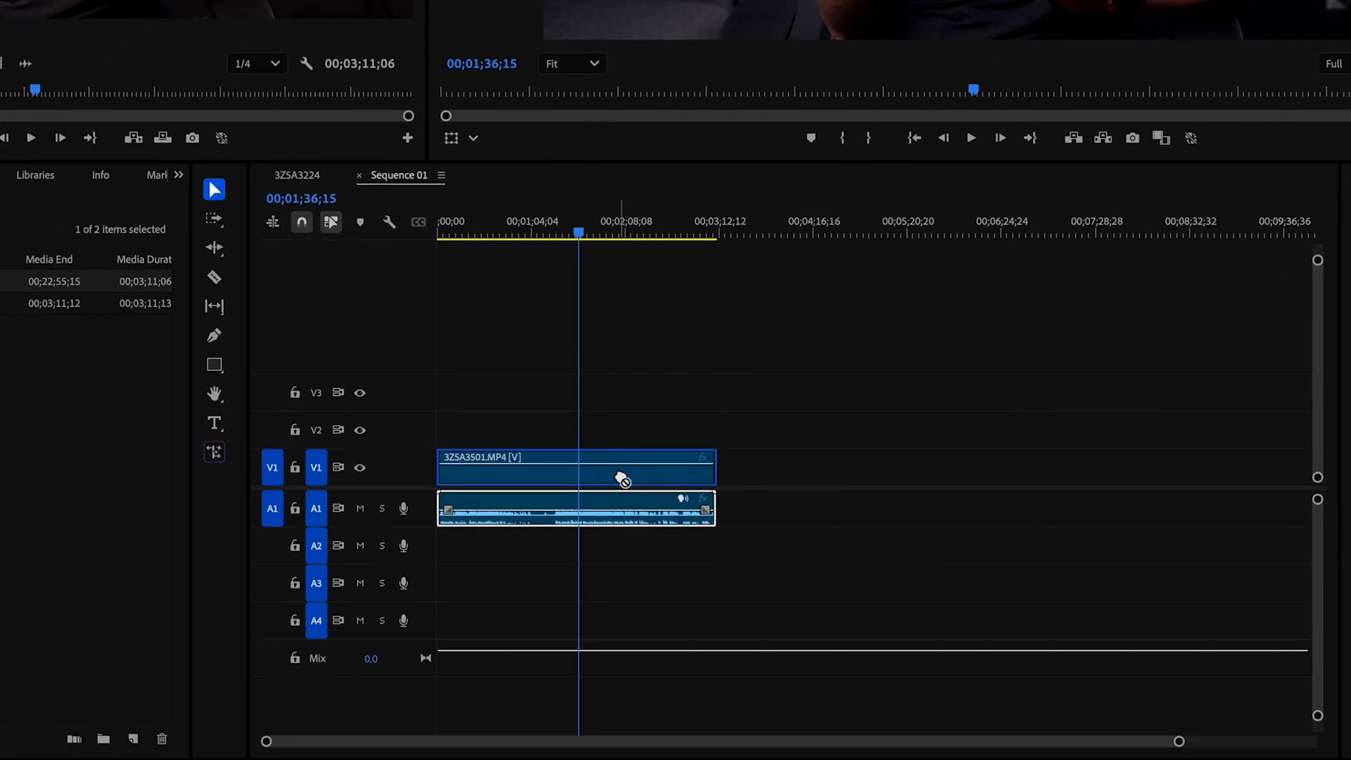
Step: Scrub the talking-head clip to around 01;51, play, and stop on the 01;51;45 frame
{"action": "left_click", "coordinate": [631, 483]}
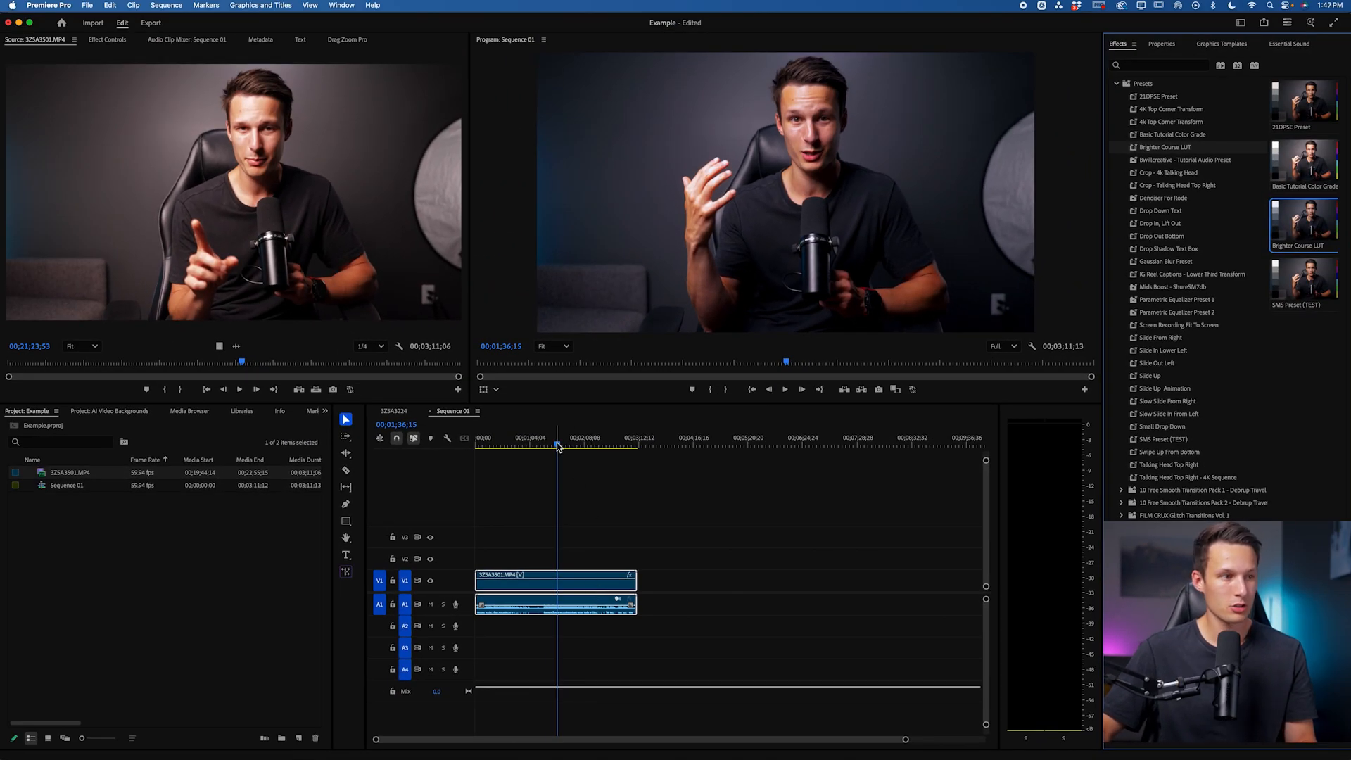
{"action": "left_click_drag", "start_coordinate": [557, 447], "coordinate": [570, 448]}
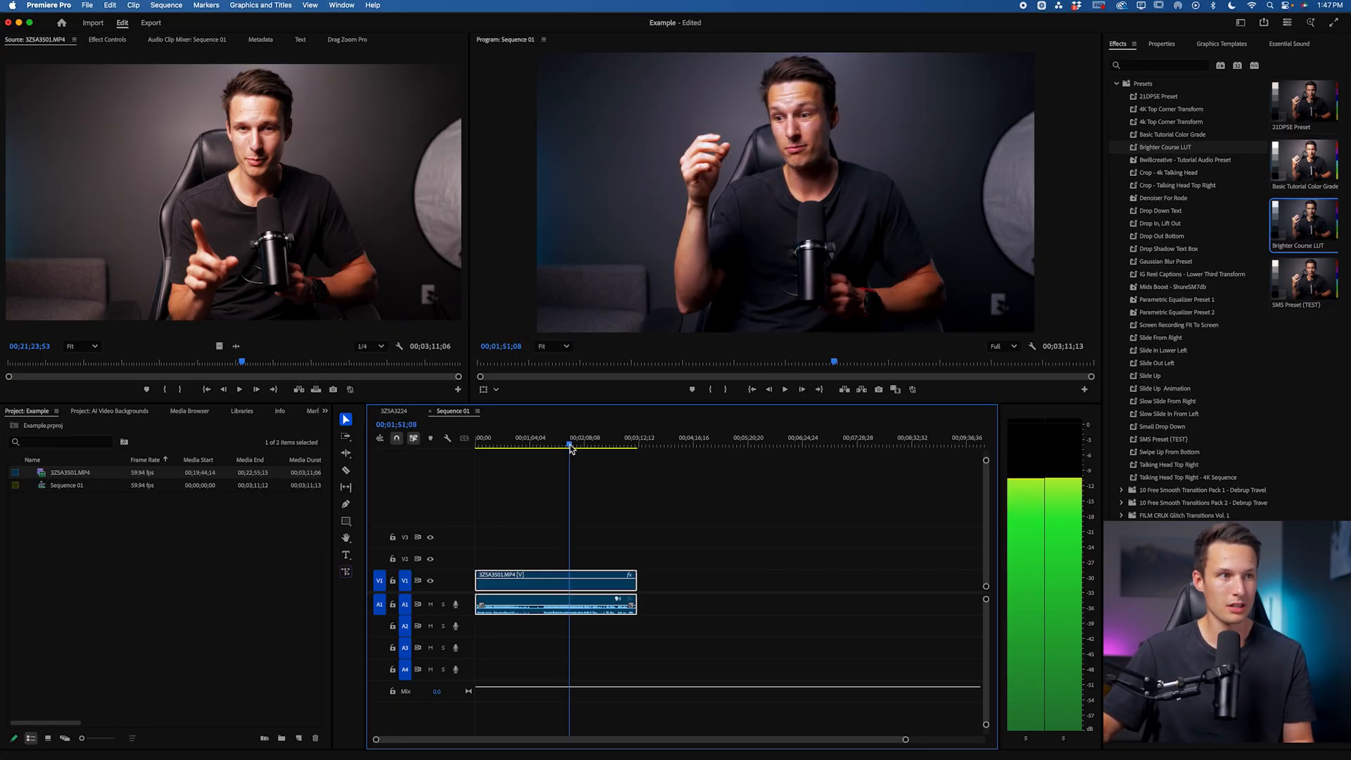
{"action": "key", "text": "space"}
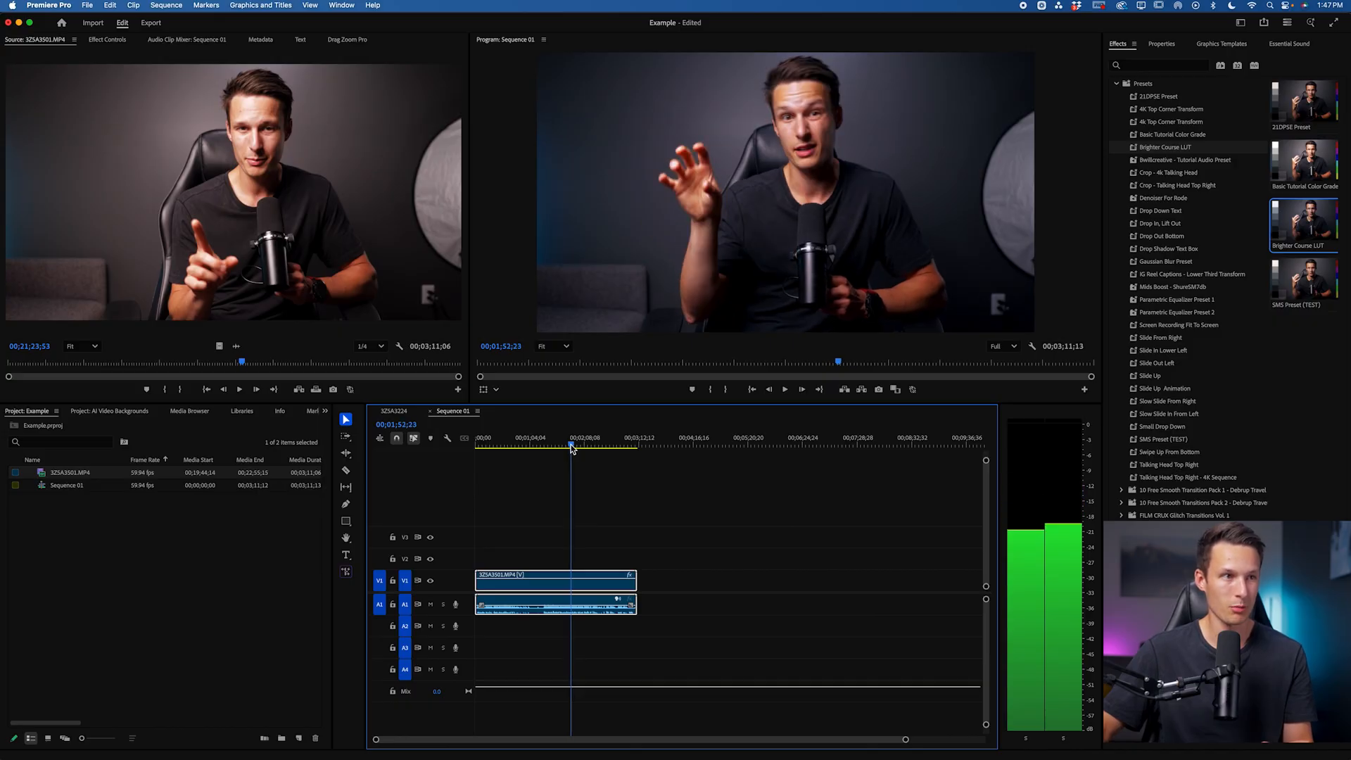
{"action": "left_click", "coordinate": [571, 448]}
{"action": "left_click", "coordinate": [895, 161]}
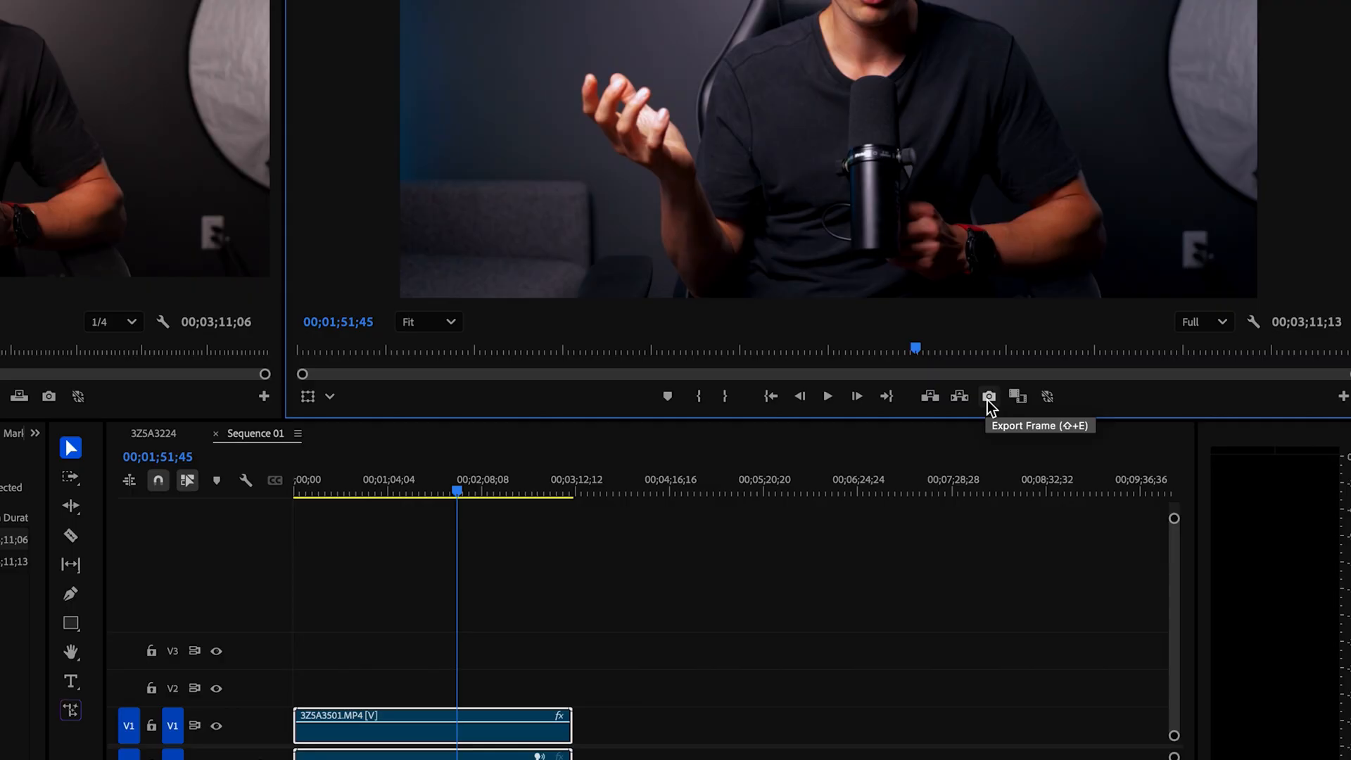
Step: Export the 01;51;45 frame as a PNG still
{"action": "left_click", "coordinate": [988, 396]}
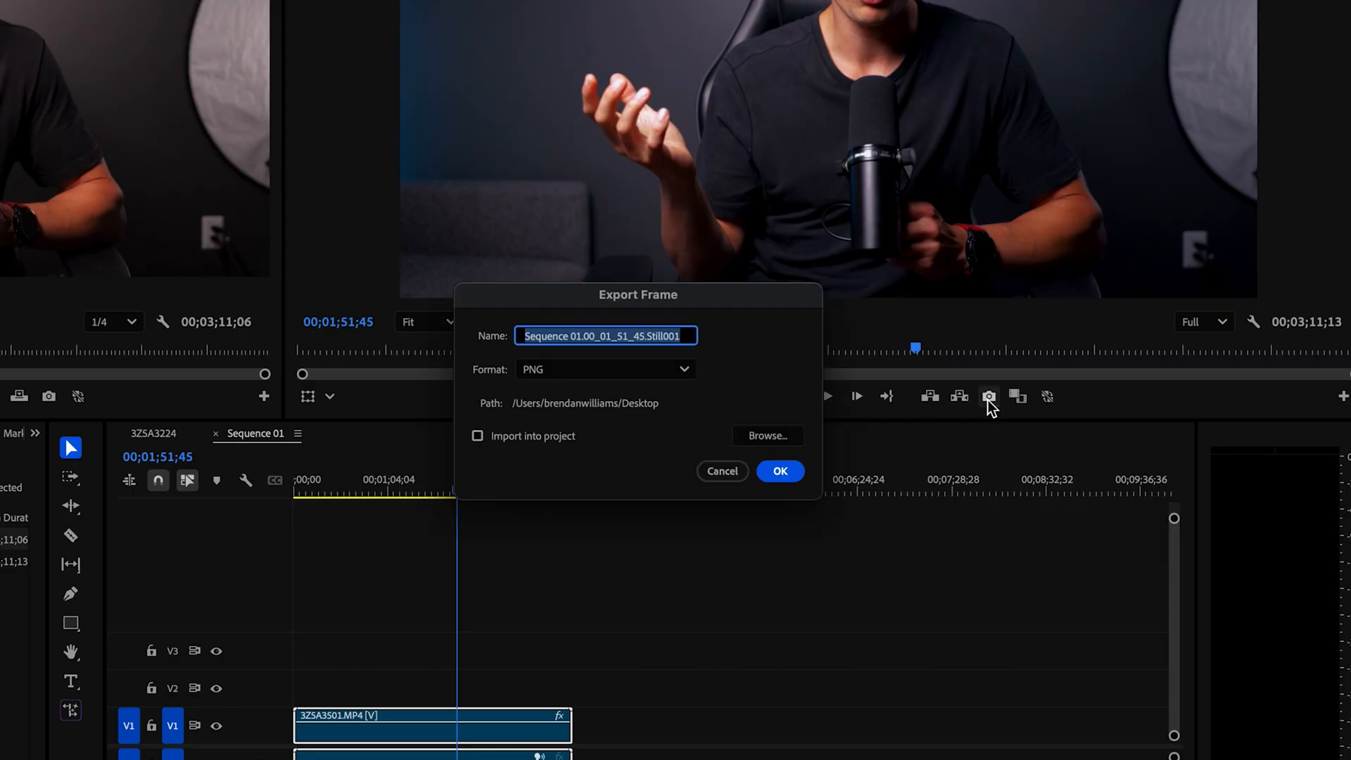
{"action": "left_click", "coordinate": [597, 372]}
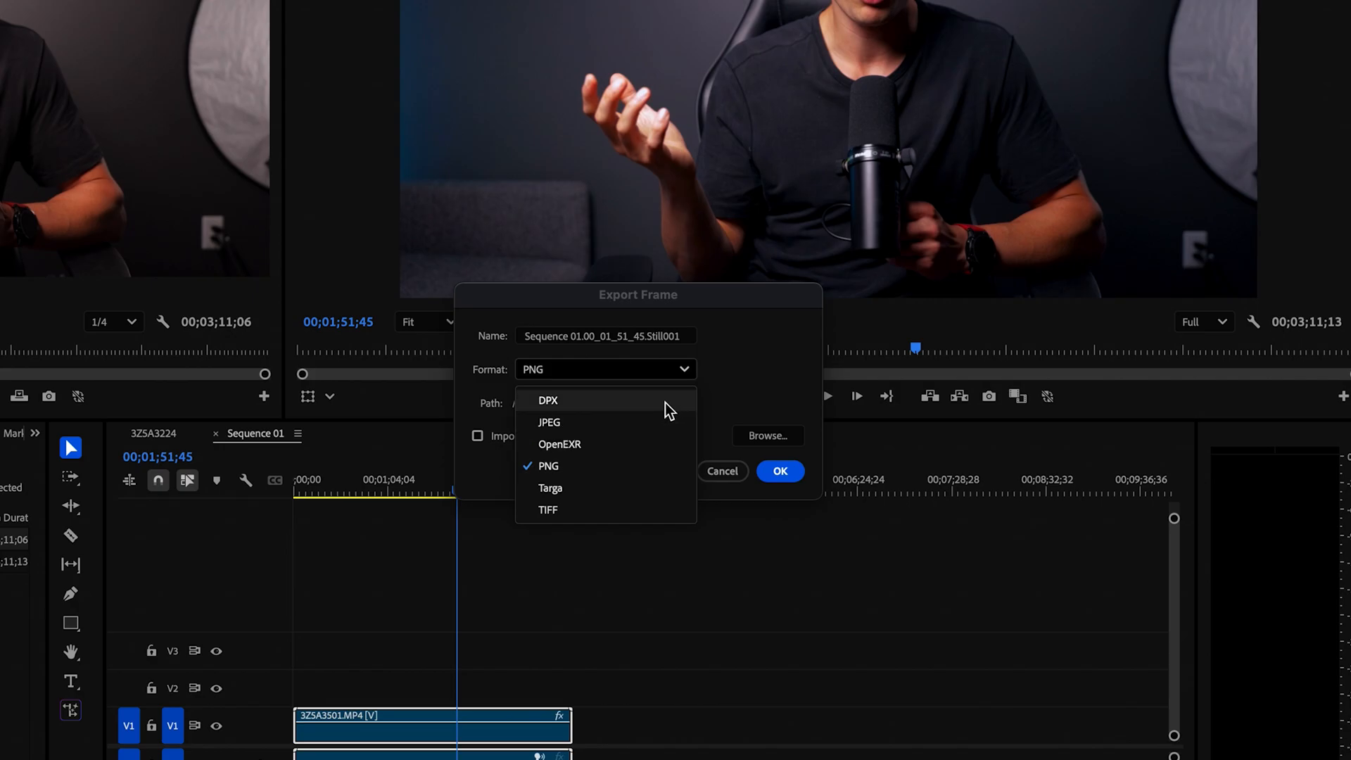
{"action": "left_click", "coordinate": [577, 468]}
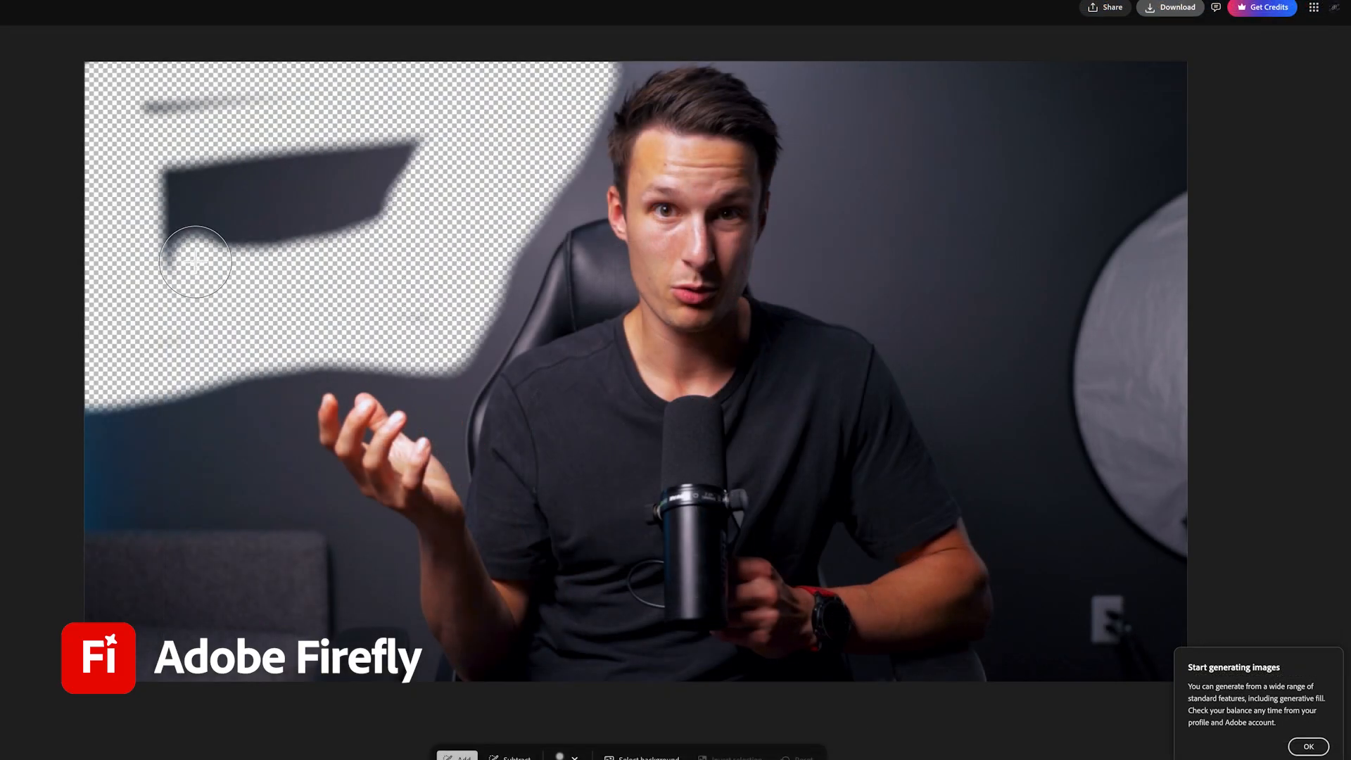
Step: Erase the background around the subject, generate the neon office fill, and preview variants two and three
{"action": "mouse_move", "coordinate": [265, 276]}
{"action": "left_mouse_down"}
{"action": "mouse_move", "coordinate": [281, 220]}
{"action": "mouse_move", "coordinate": [217, 445]}
{"action": "left_mouse_up"}
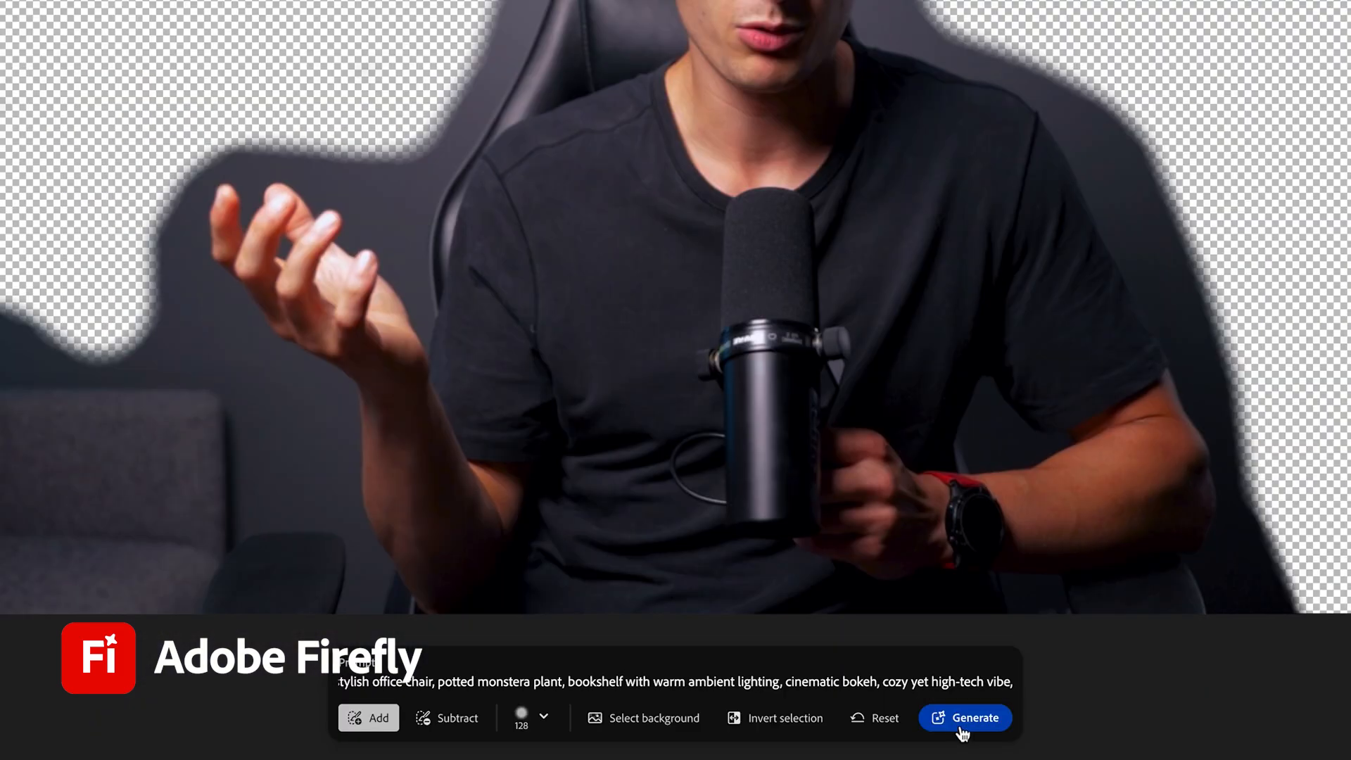
{"action": "left_click", "coordinate": [962, 725]}
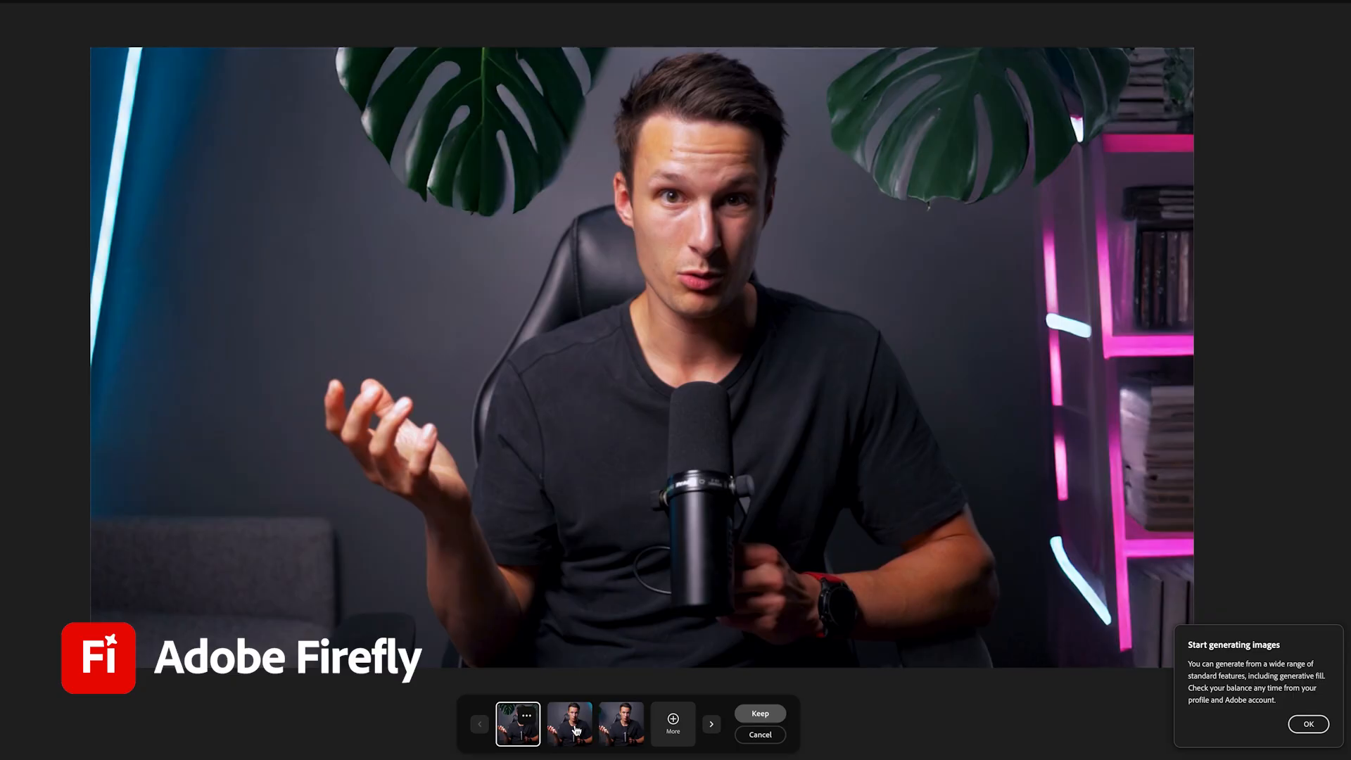
{"action": "left_click", "coordinate": [576, 730]}
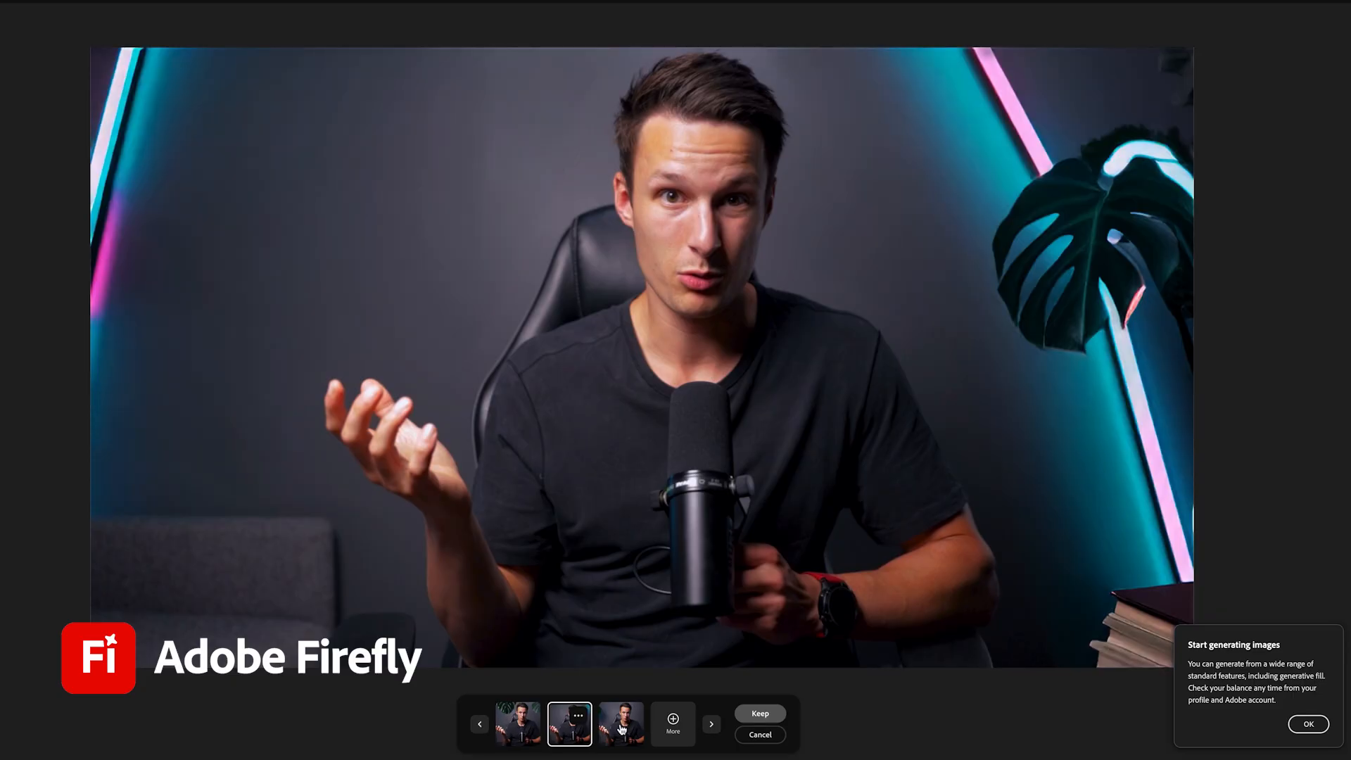
{"action": "left_click", "coordinate": [620, 728]}
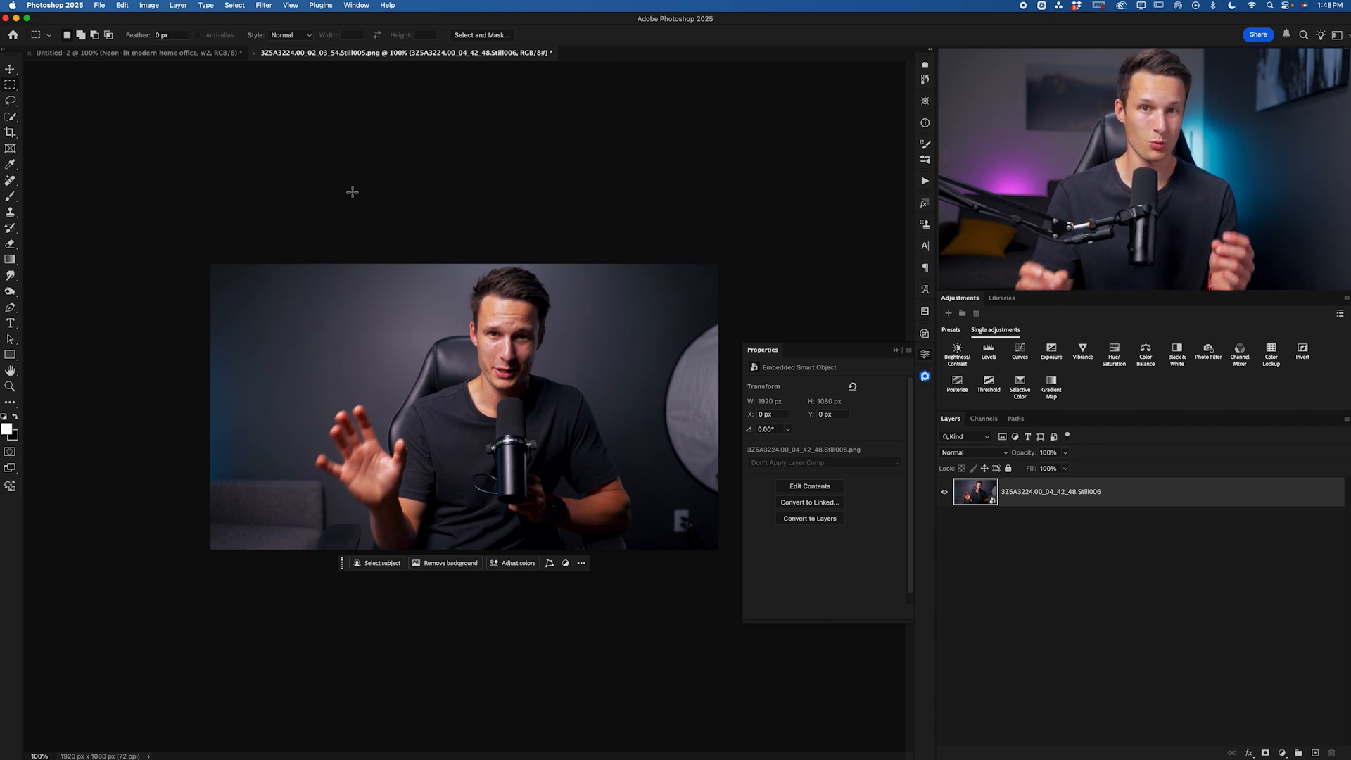
Step: Open Sequence 01.00_01_51_45.Still001.png from the Desktop and close the Properties panel
{"action": "left_click", "coordinate": [104, 4]}
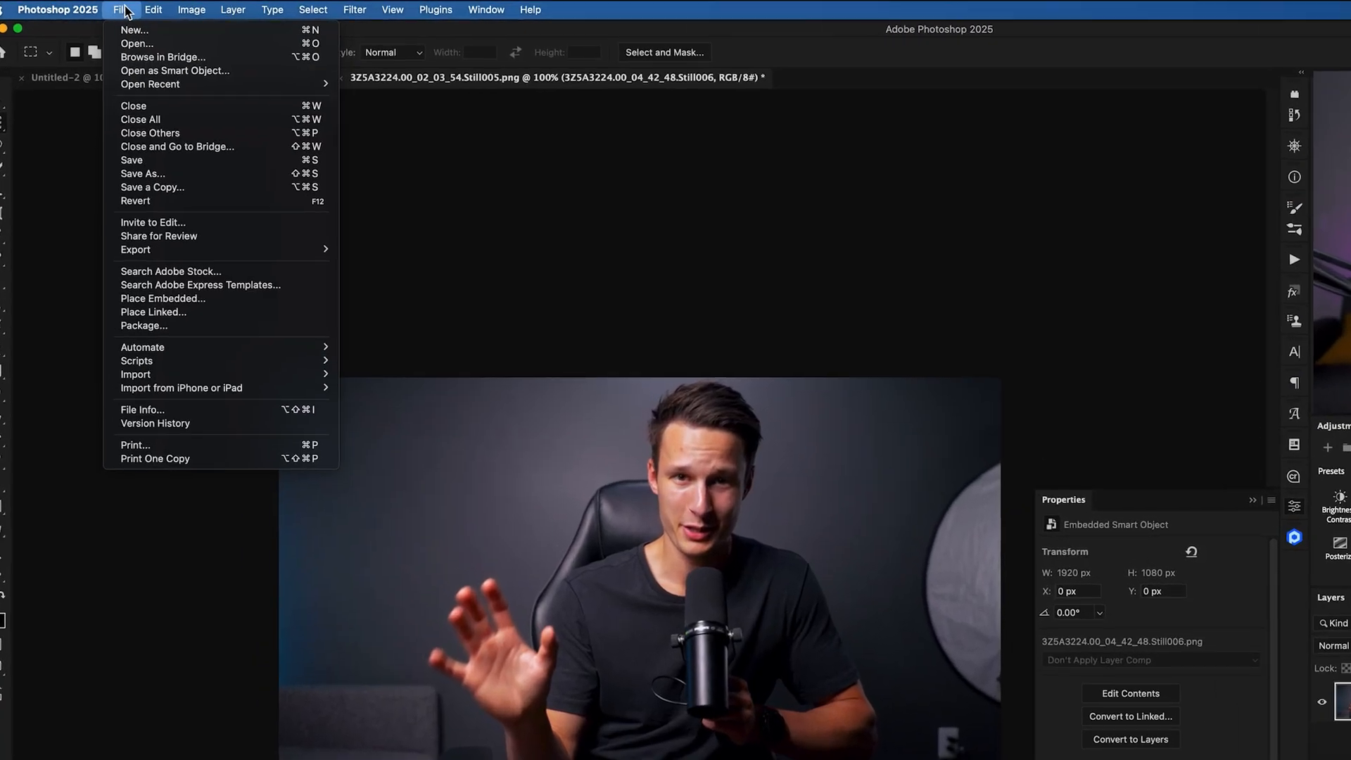
{"action": "left_click", "coordinate": [115, 29]}
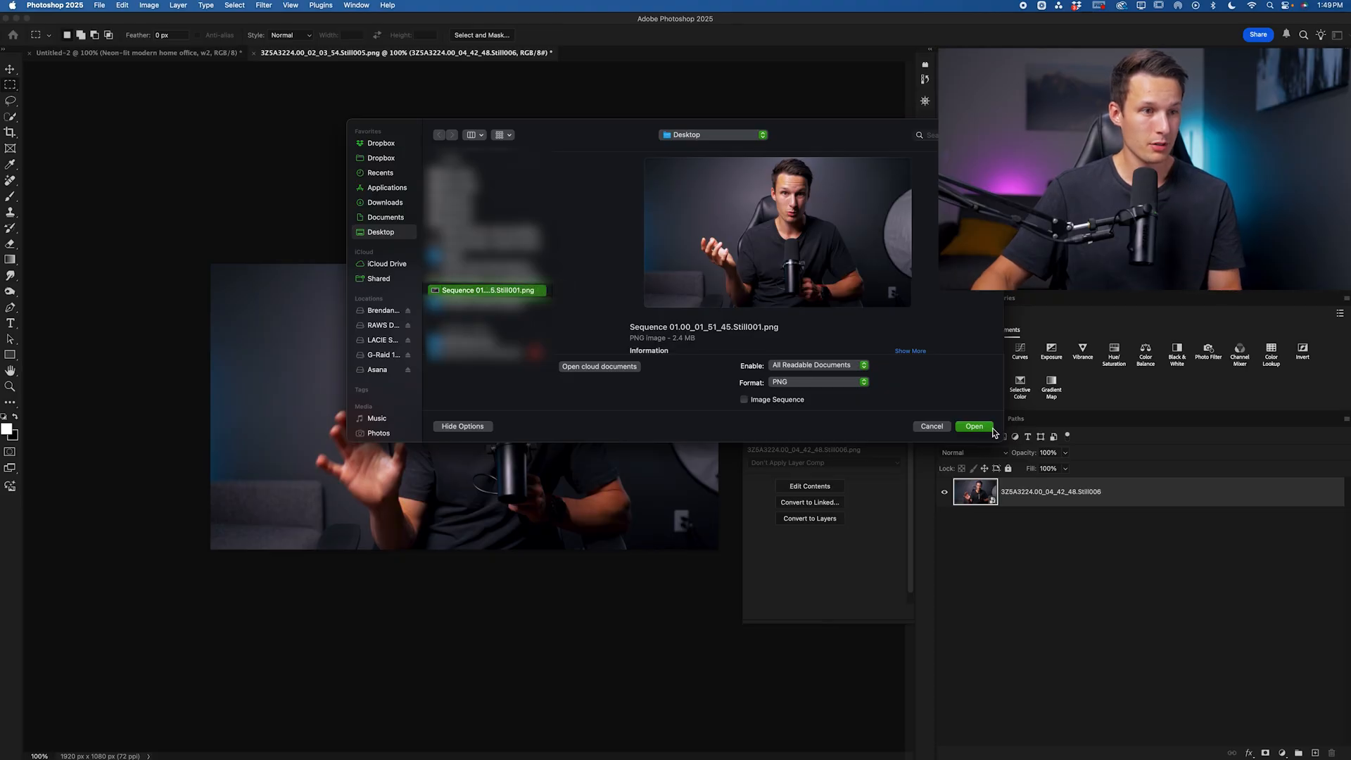
{"action": "left_click", "coordinate": [988, 427]}
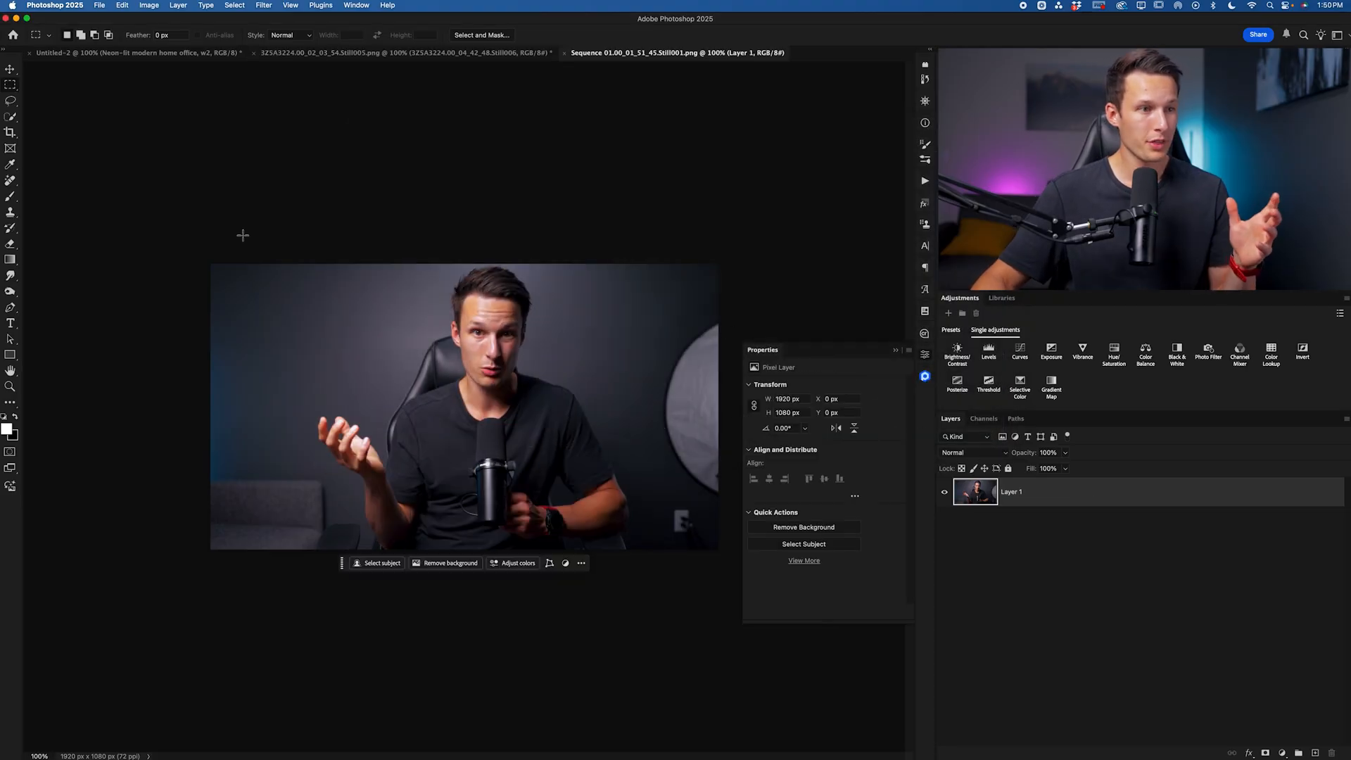
{"action": "left_click", "coordinate": [894, 350]}
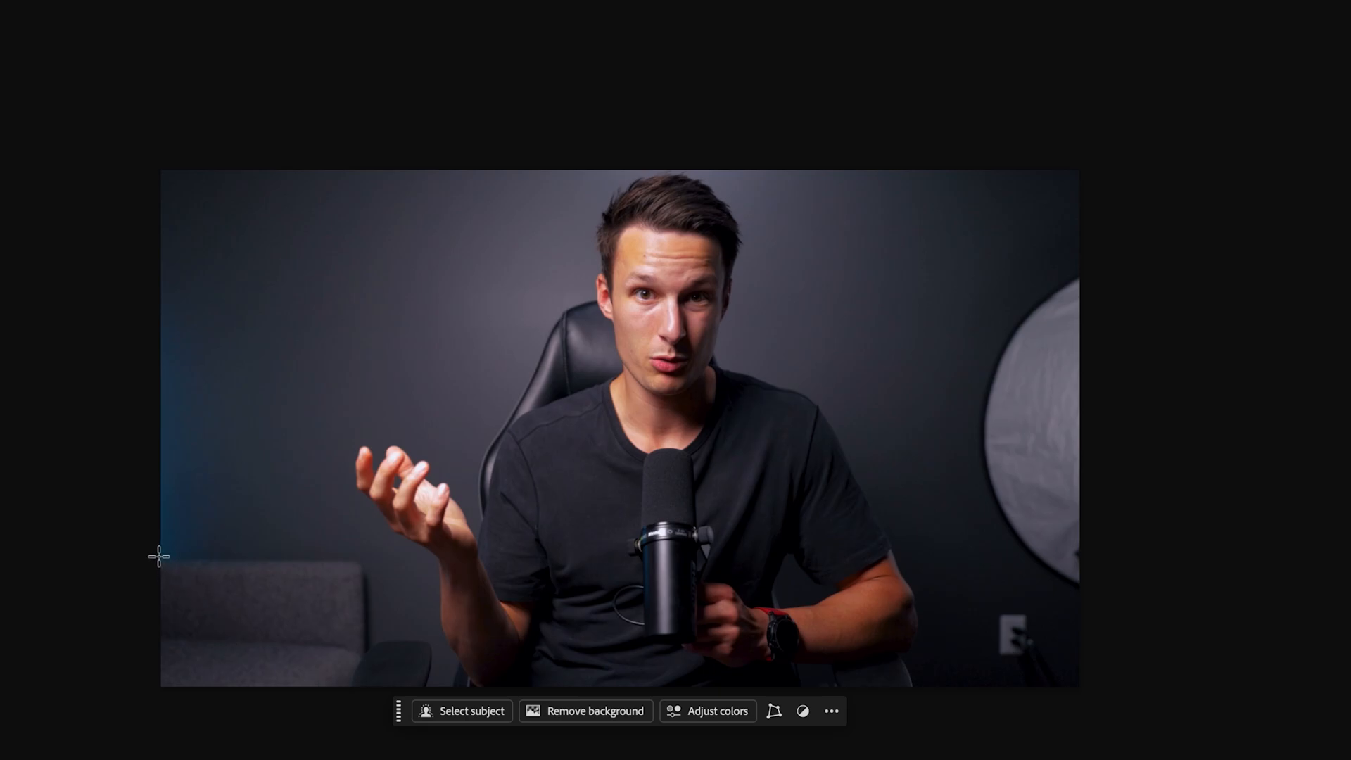
Step: Marquee-select the bottom band plus boxes around the hand, torso, shoulder and head up to the top edge
{"action": "left_click_drag", "start_coordinate": [155, 556], "coordinate": [943, 728]}
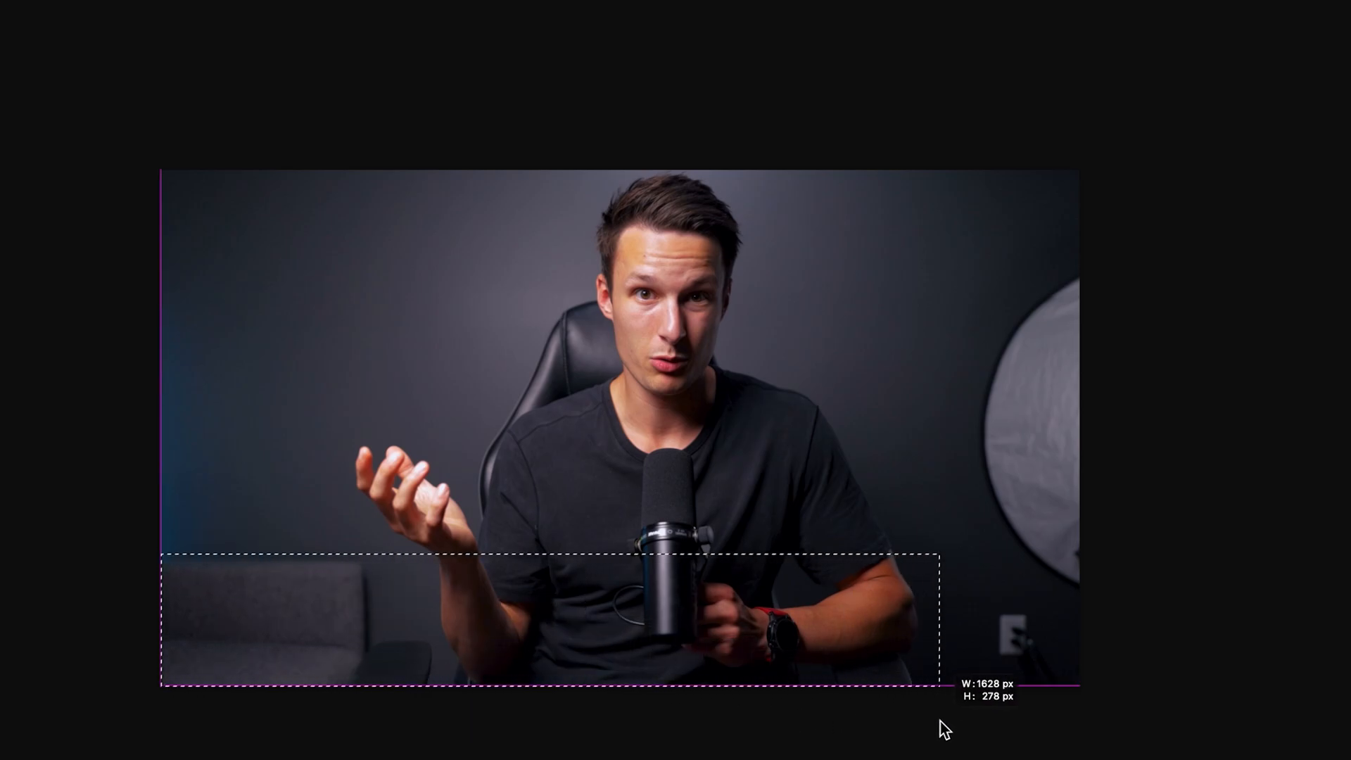
{"action": "left_click_drag", "start_coordinate": [943, 729], "coordinate": [943, 728]}
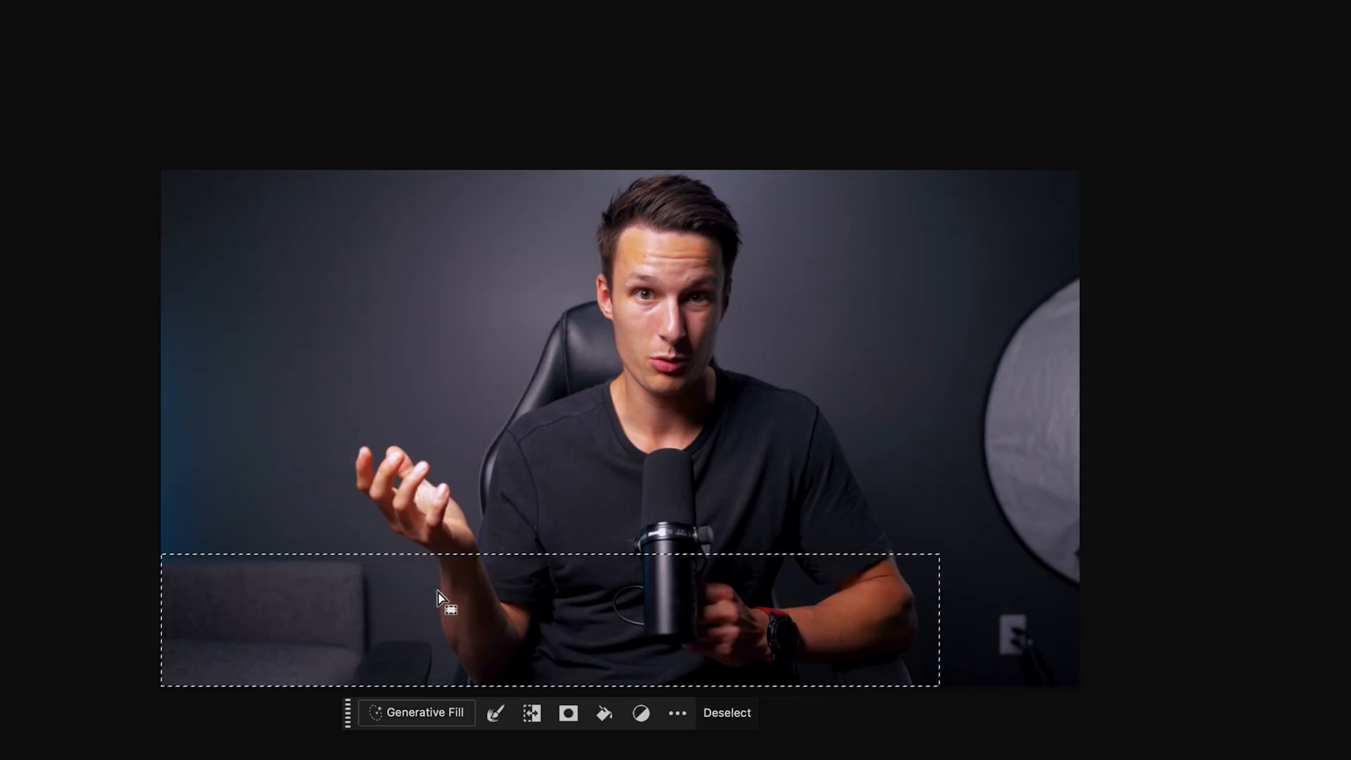
{"action": "left_click_drag", "start_coordinate": [336, 435], "coordinate": [501, 563]}
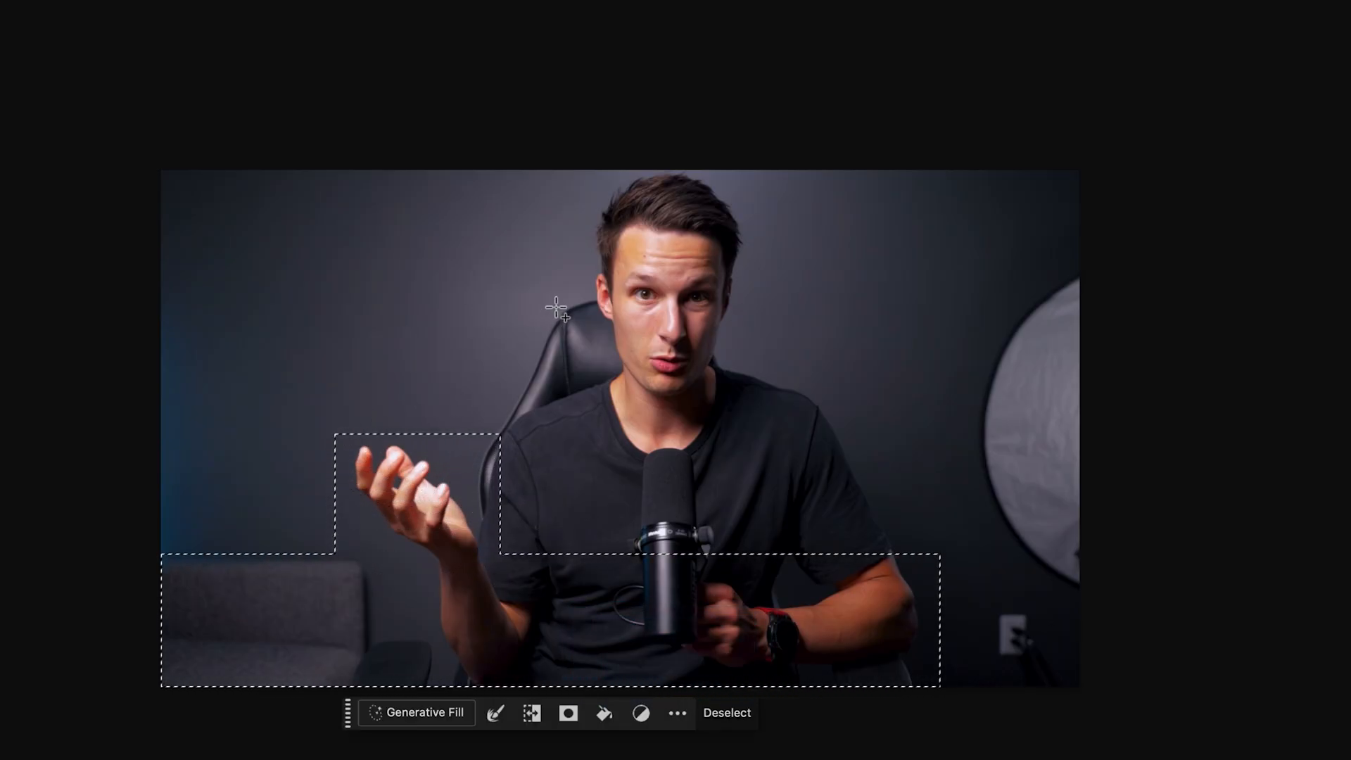
{"action": "left_click_drag", "start_coordinate": [517, 316], "coordinate": [769, 603]}
{"action": "key", "text": "space"}
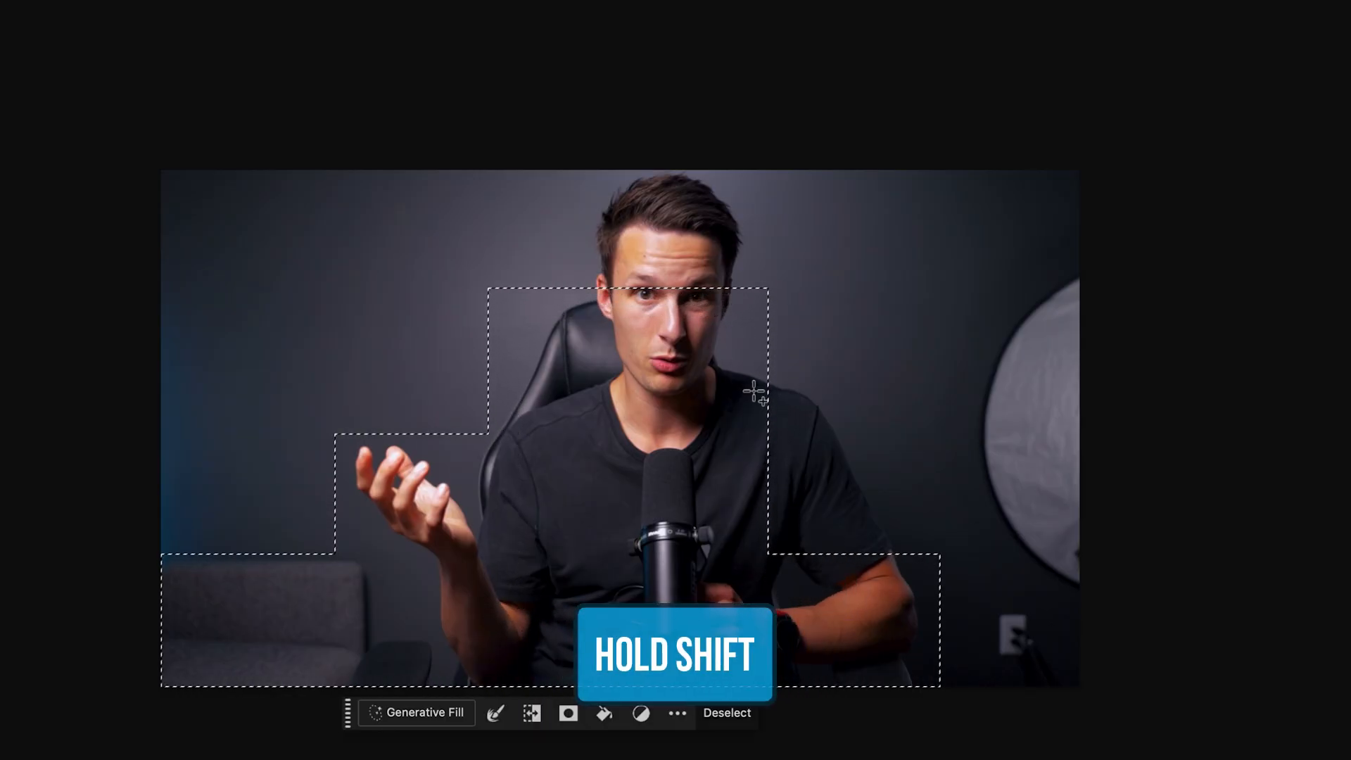
{"action": "left_click_drag", "start_coordinate": [747, 369], "coordinate": [928, 591]}
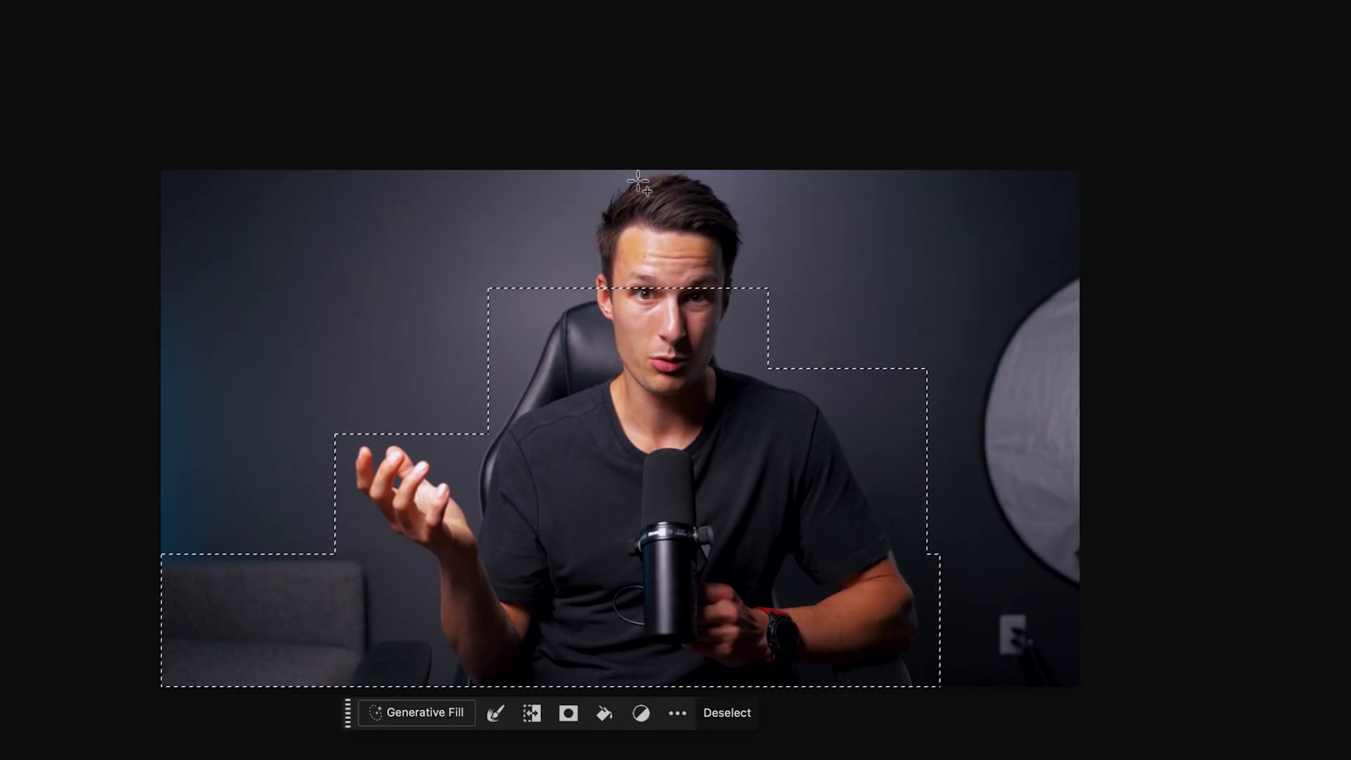
{"action": "left_click_drag", "start_coordinate": [600, 170], "coordinate": [626, 294]}
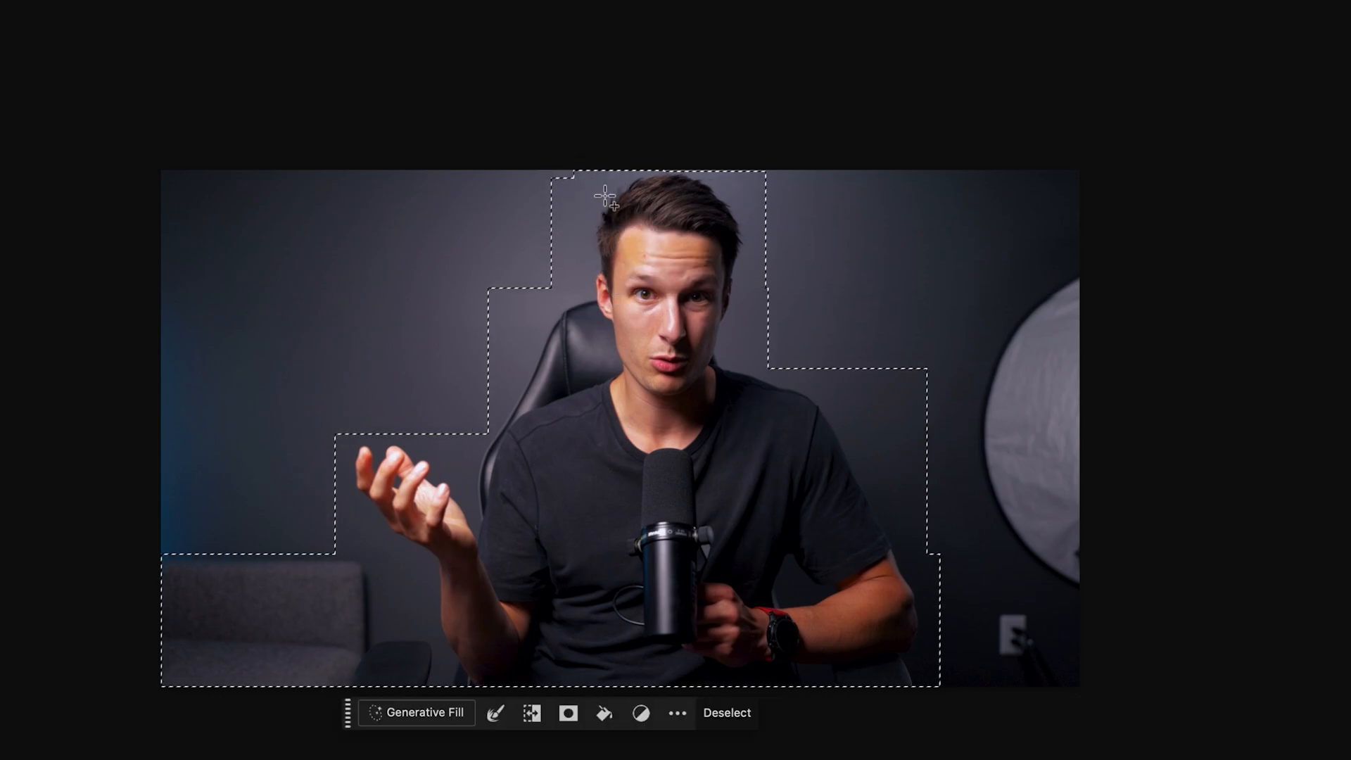
{"action": "left_click_drag", "start_coordinate": [549, 171], "coordinate": [595, 201]}
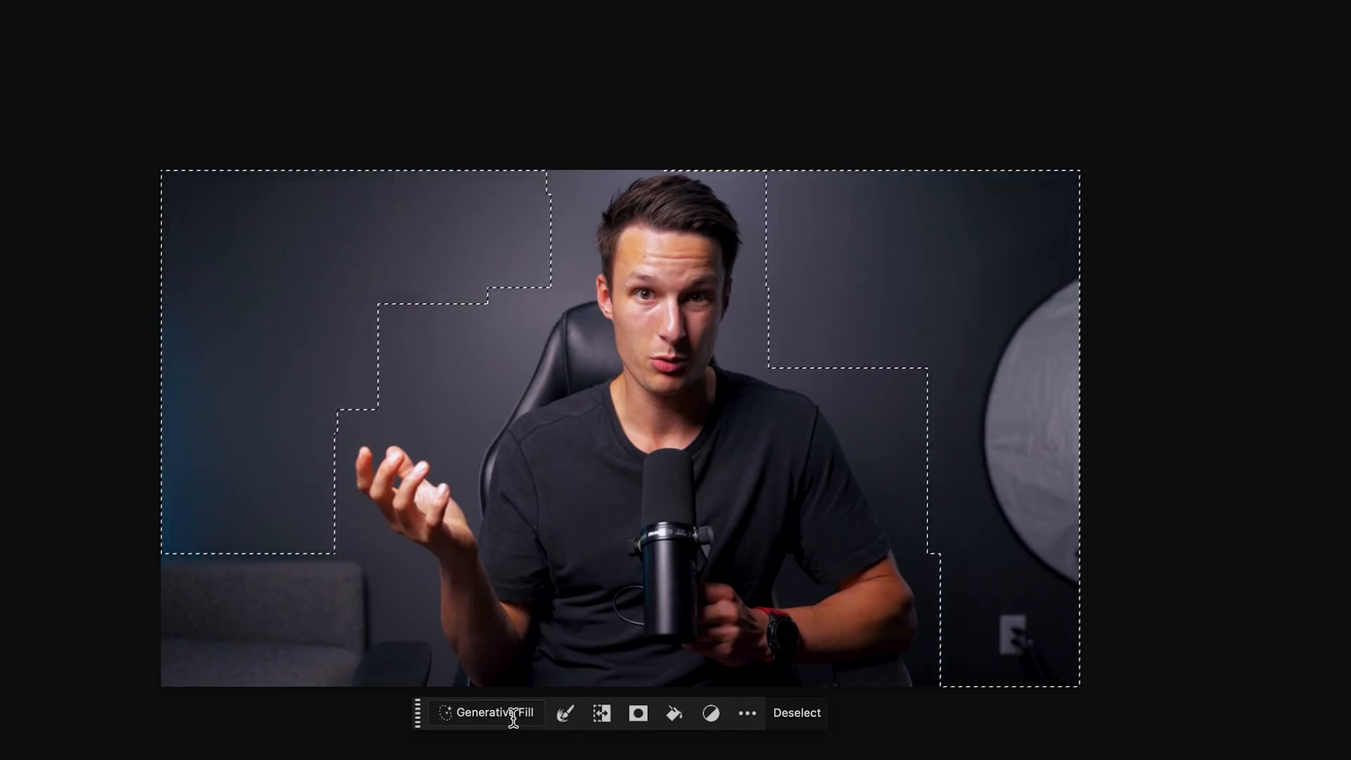
Step: Generative-fill the background with the pasted neon home office prompt and preview all three variations
{"action": "left_click", "coordinate": [516, 715]}
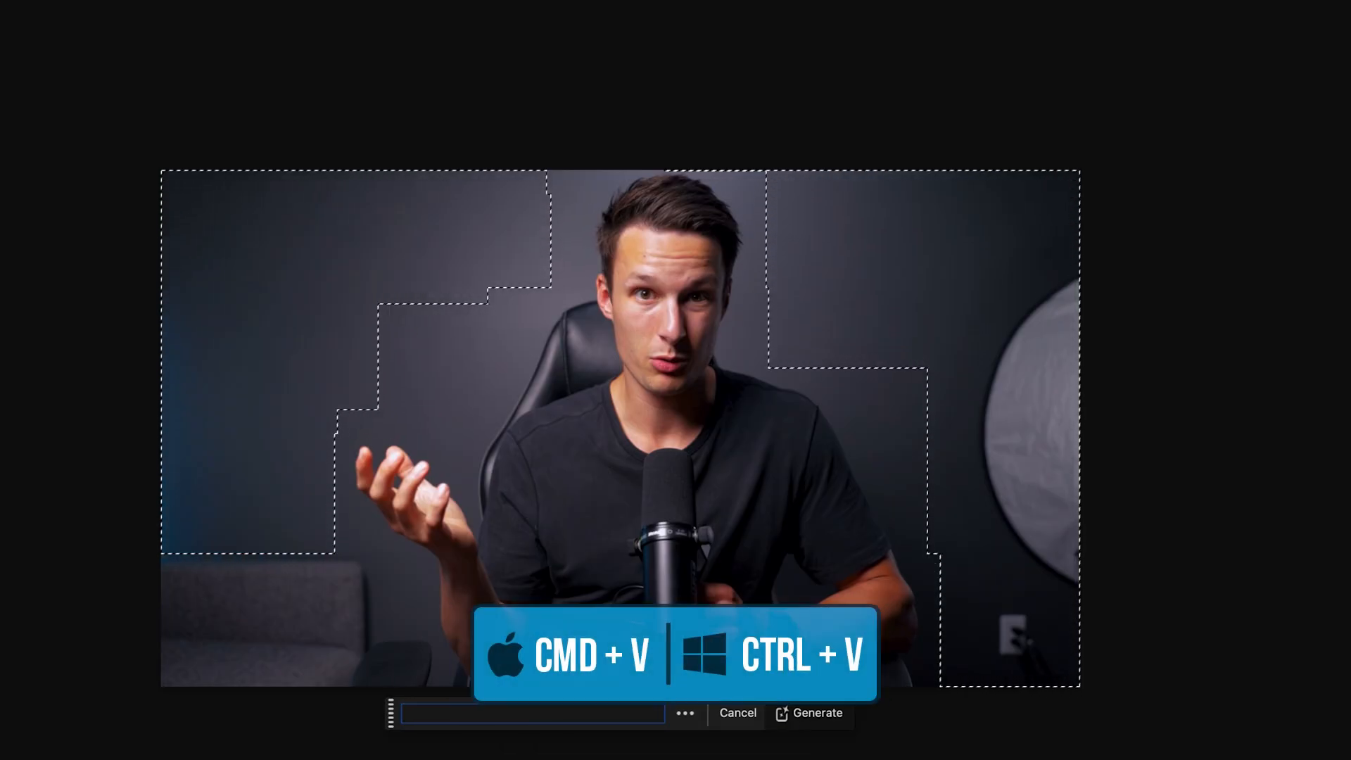
{"action": "key", "text": "super+v"}
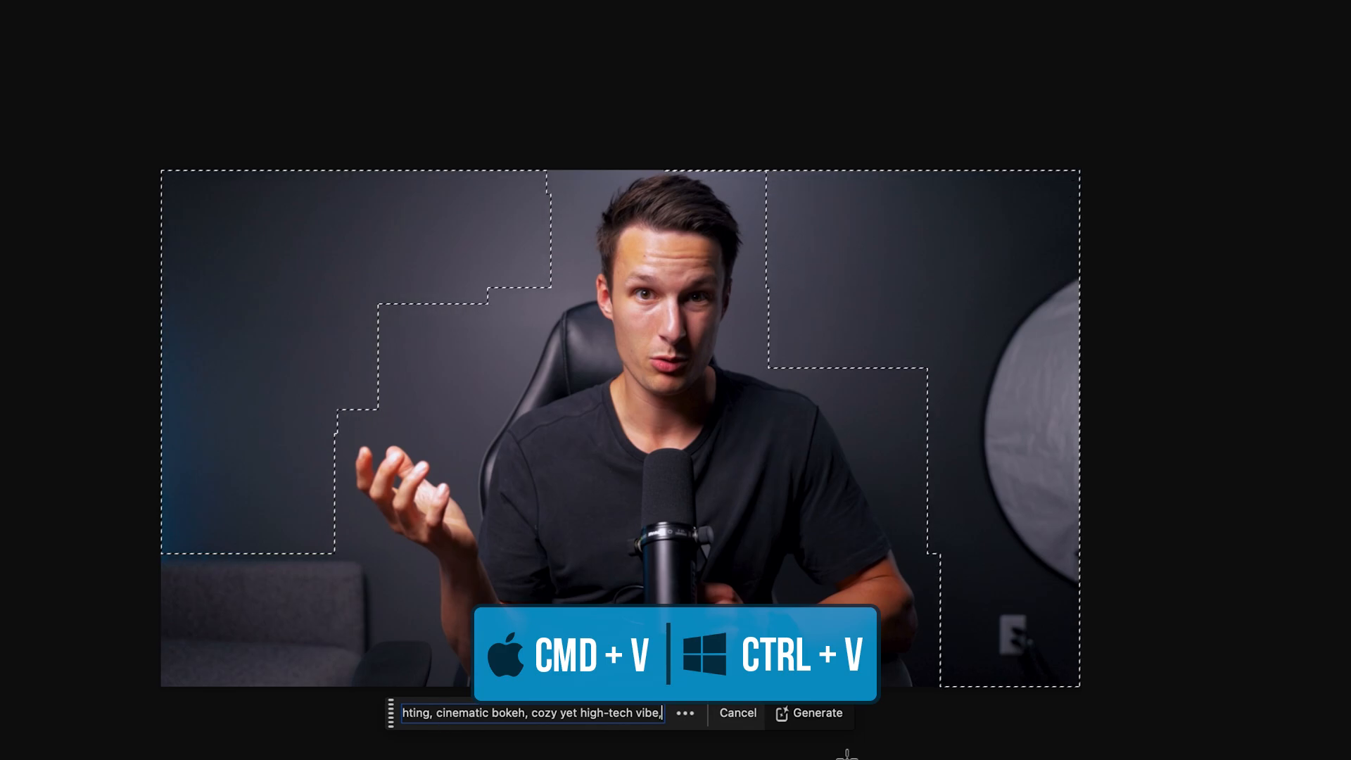
{"action": "left_click", "coordinate": [819, 720]}
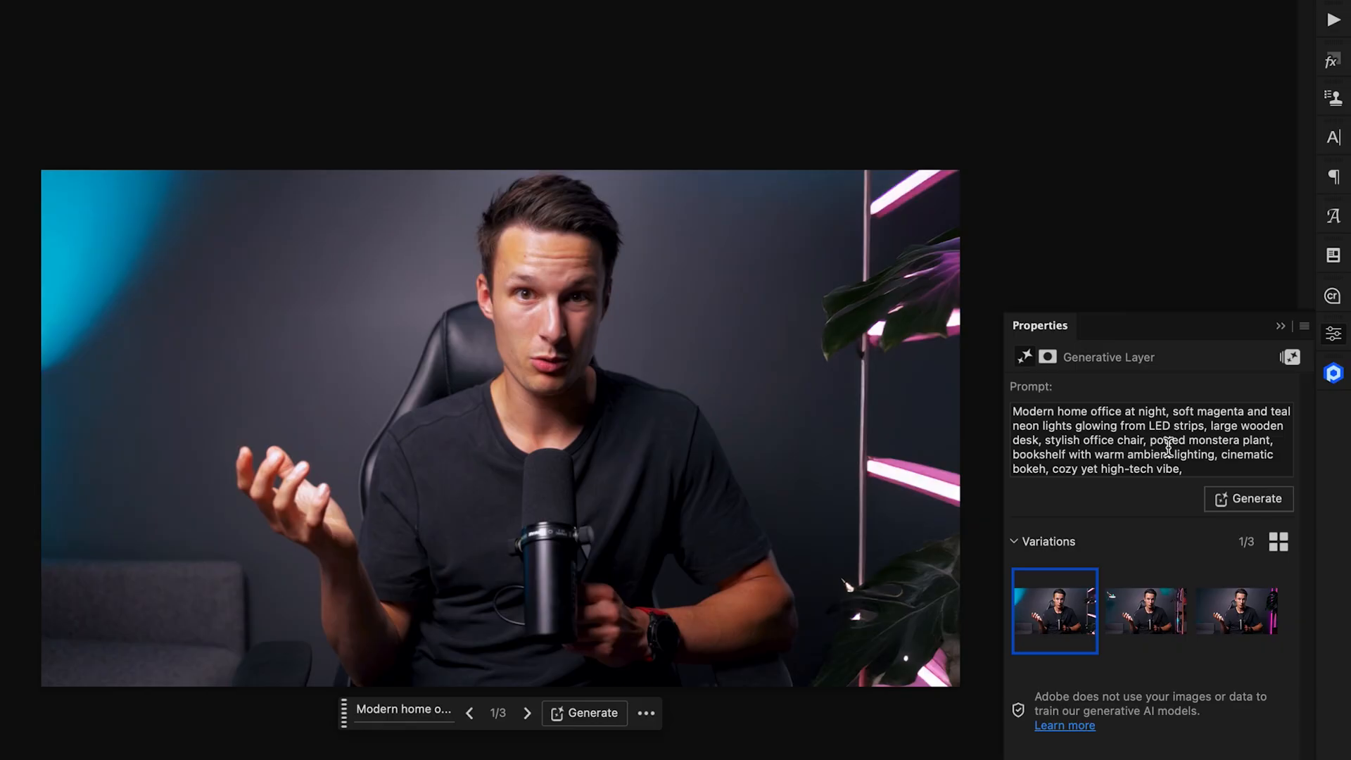
{"action": "left_click", "coordinate": [1148, 604]}
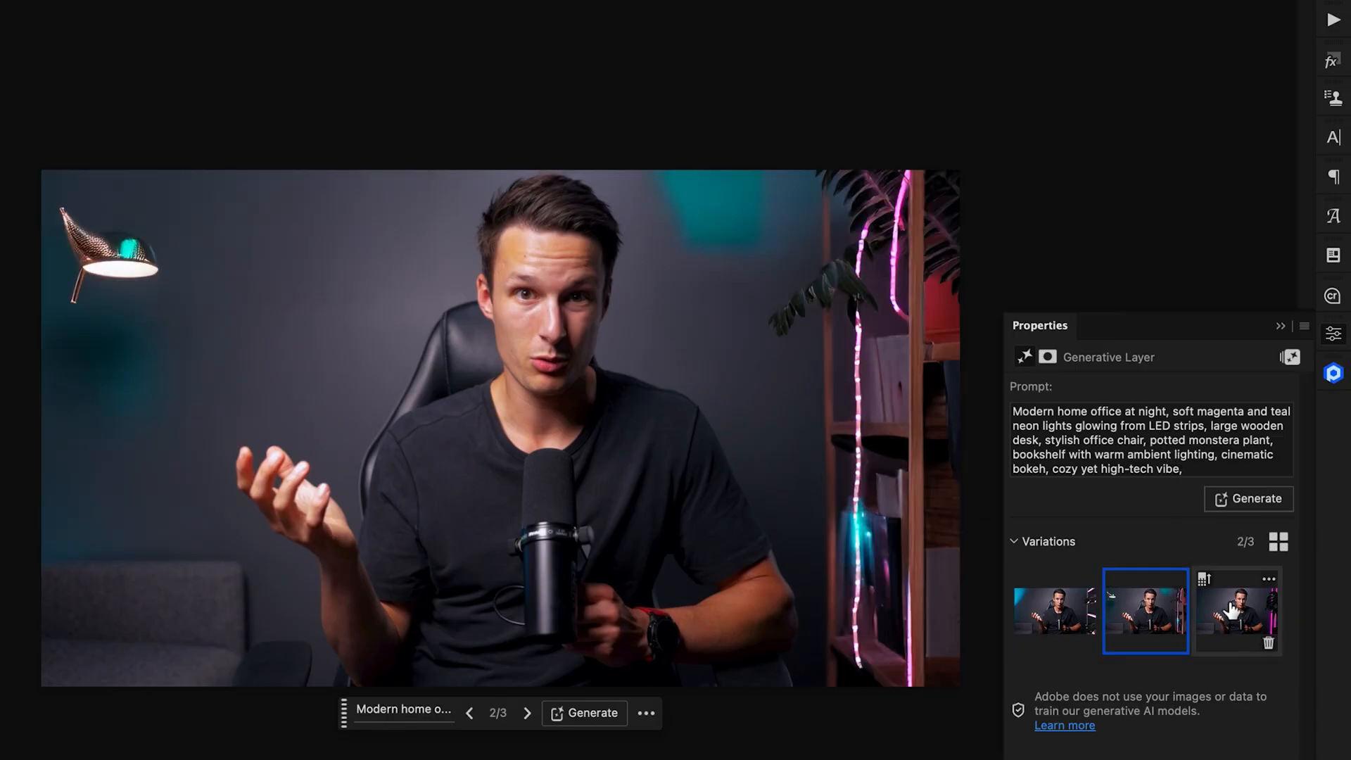
{"action": "left_click", "coordinate": [1232, 610]}
{"action": "left_click", "coordinate": [1050, 613]}
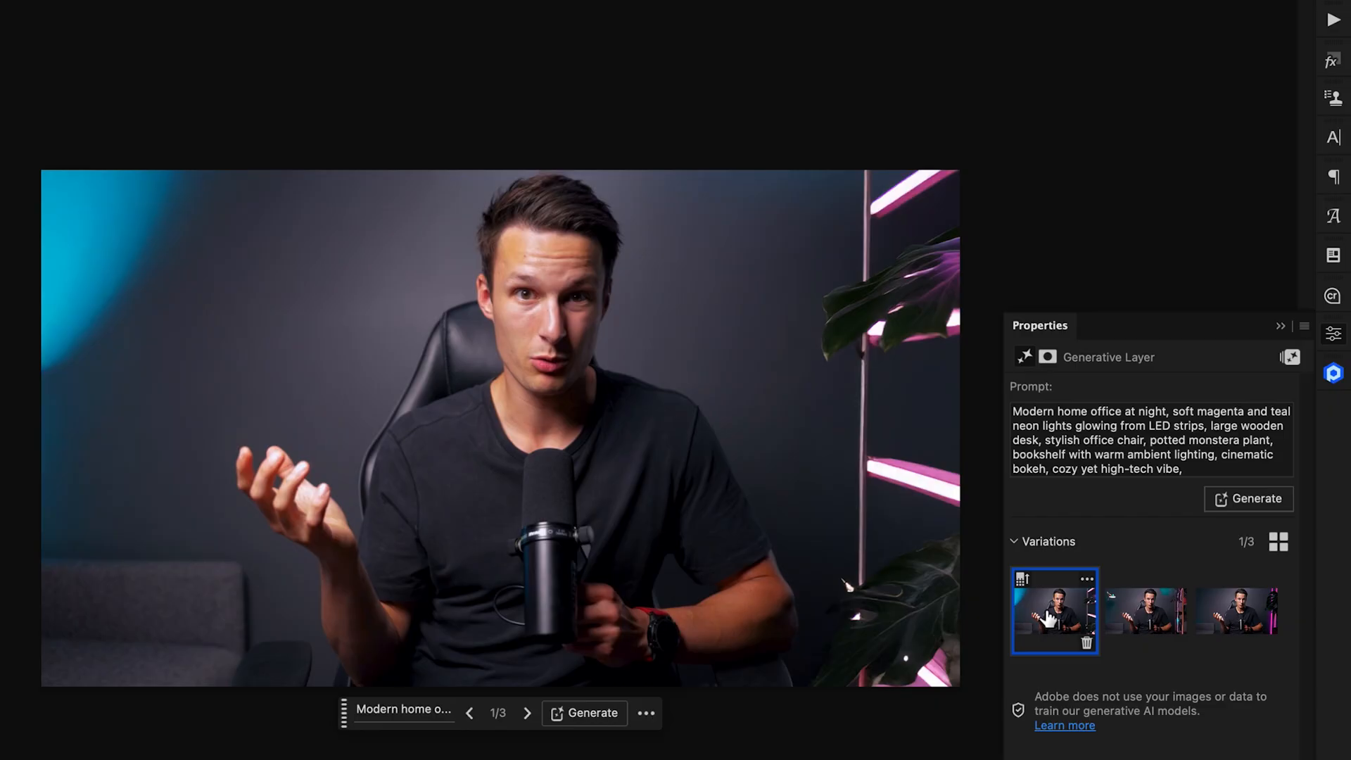
Step: Generate another set of variations, compare them, and settle on variation 1
{"action": "left_click", "coordinate": [1245, 501]}
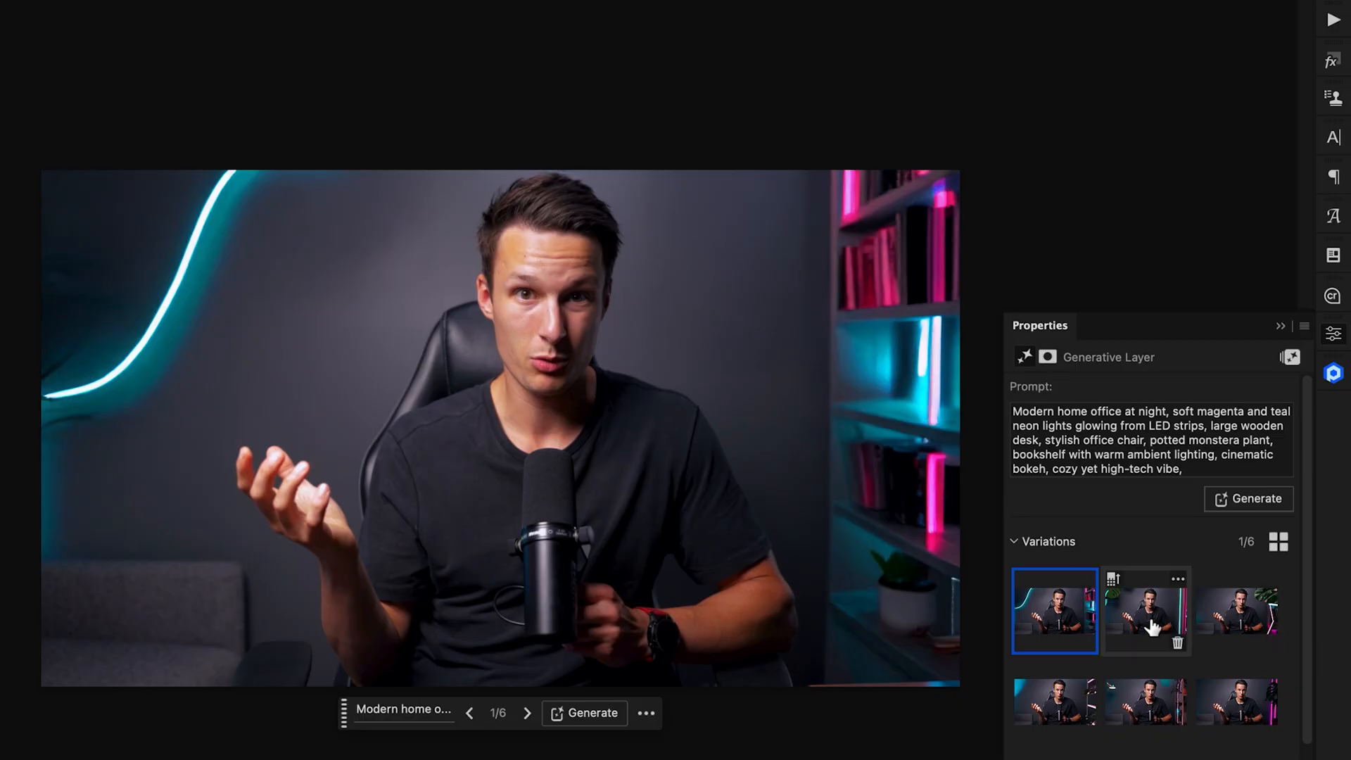
{"action": "left_click", "coordinate": [1151, 627]}
{"action": "left_click", "coordinate": [1234, 618]}
{"action": "left_click", "coordinate": [1070, 623]}
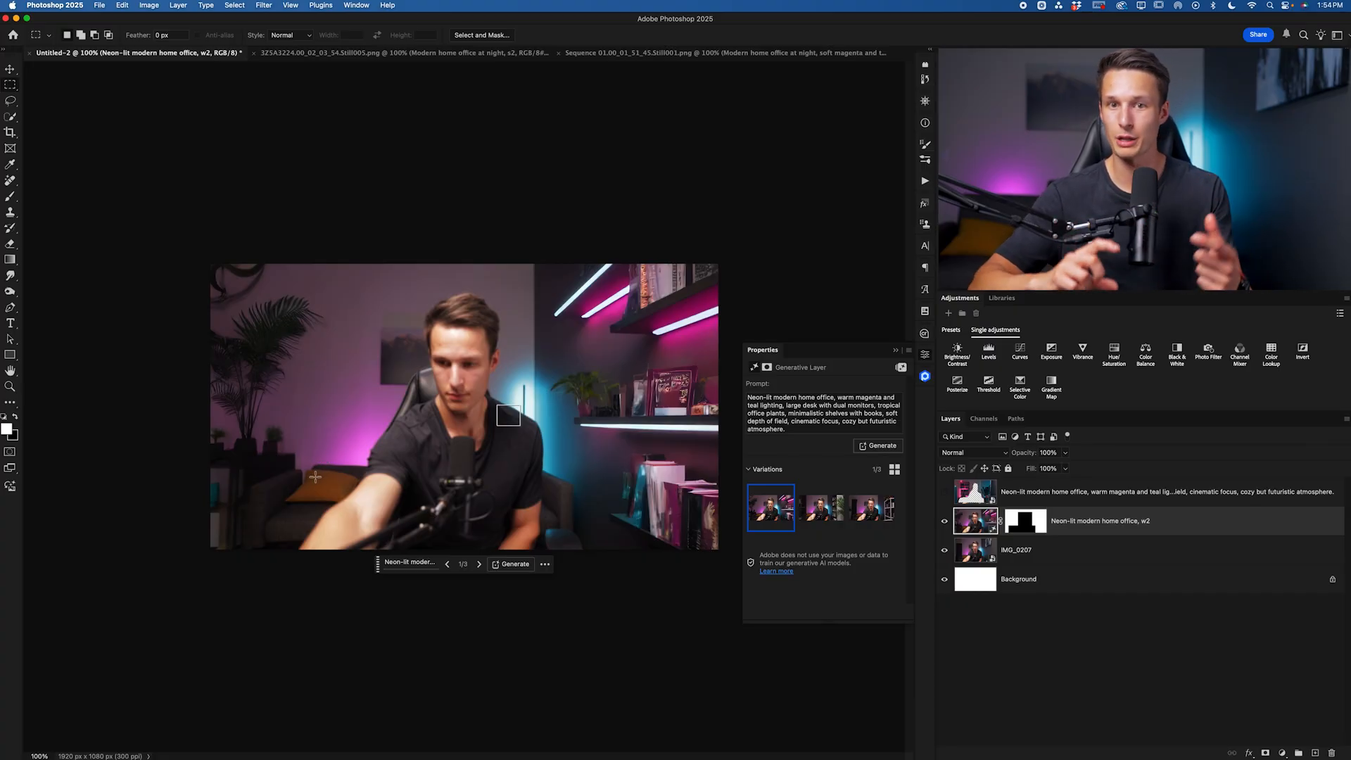
Step: In the Sequence 01 still, hide Layer 1 and add an empty Layer 2 above the background
{"action": "left_click", "coordinate": [619, 55]}
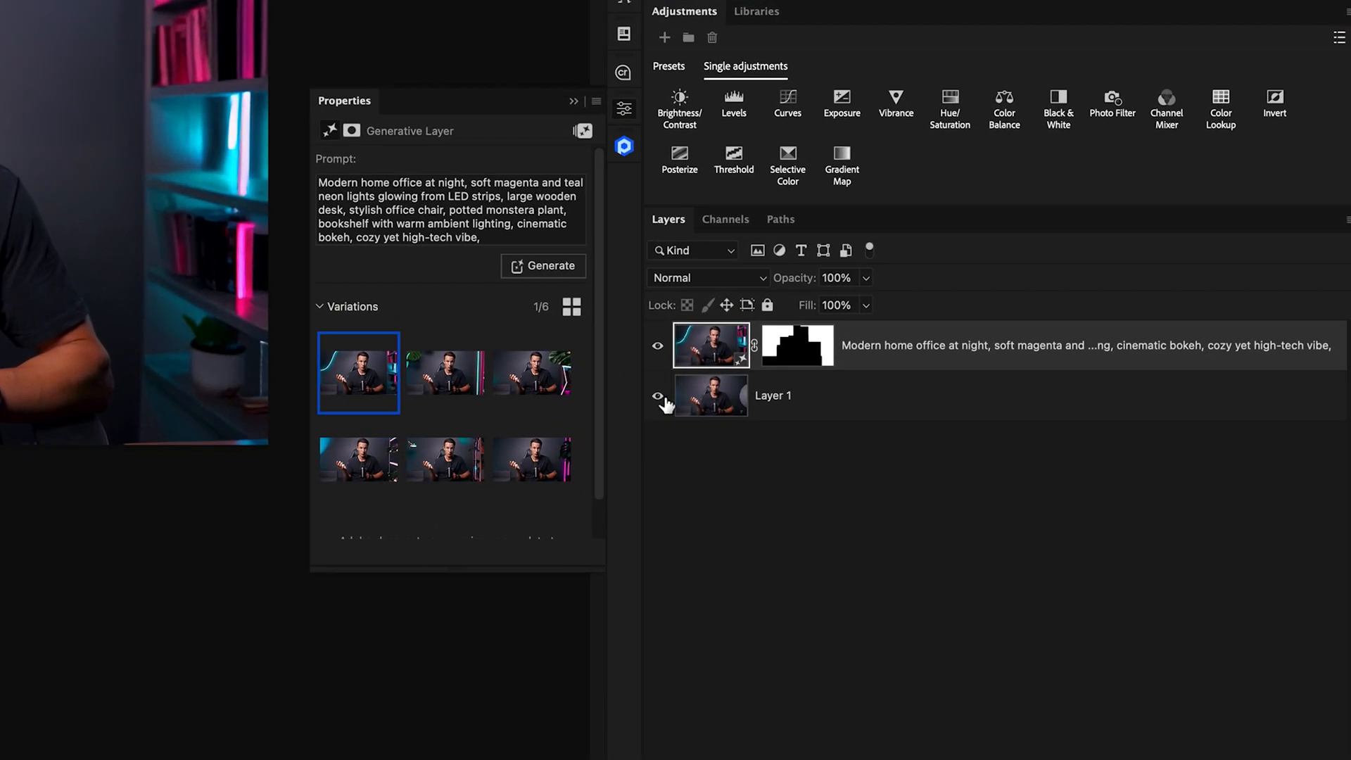
{"action": "left_click", "coordinate": [944, 521]}
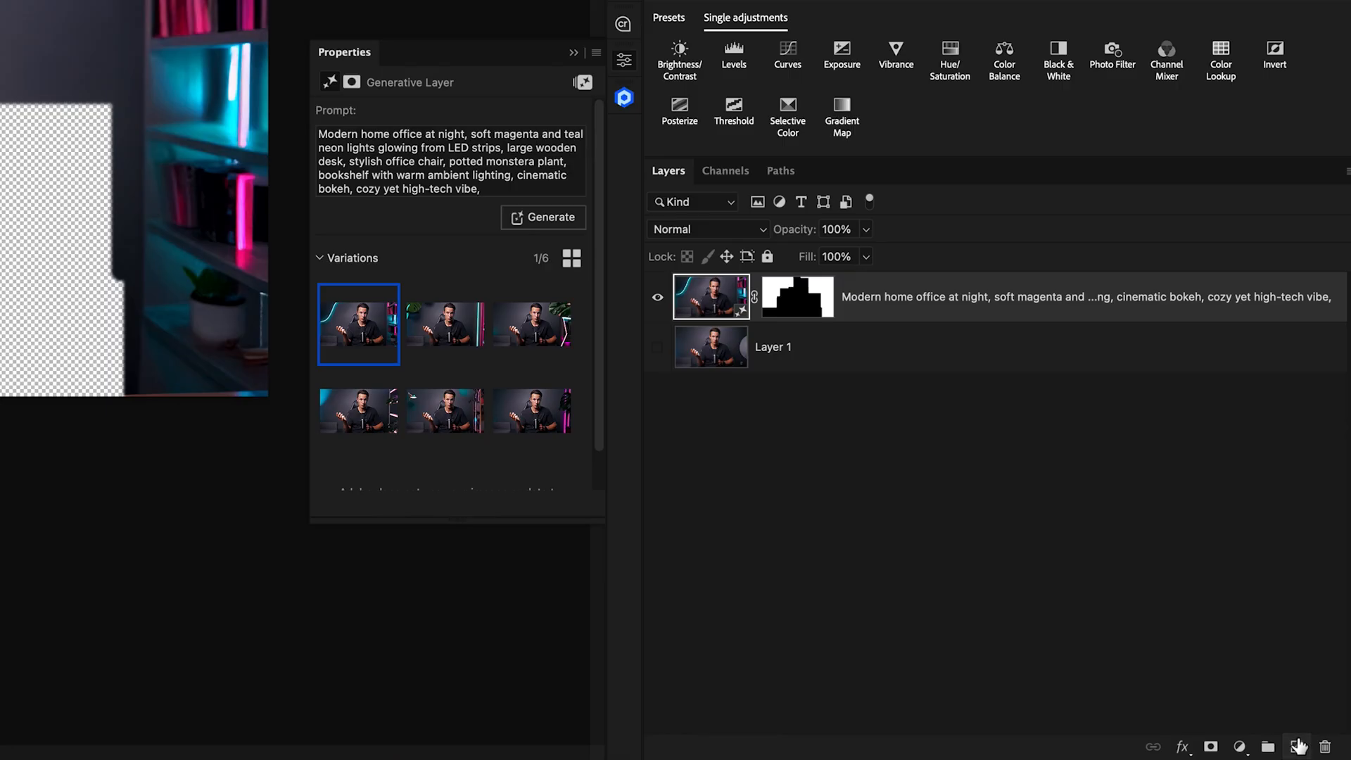
{"action": "left_click", "coordinate": [1297, 746]}
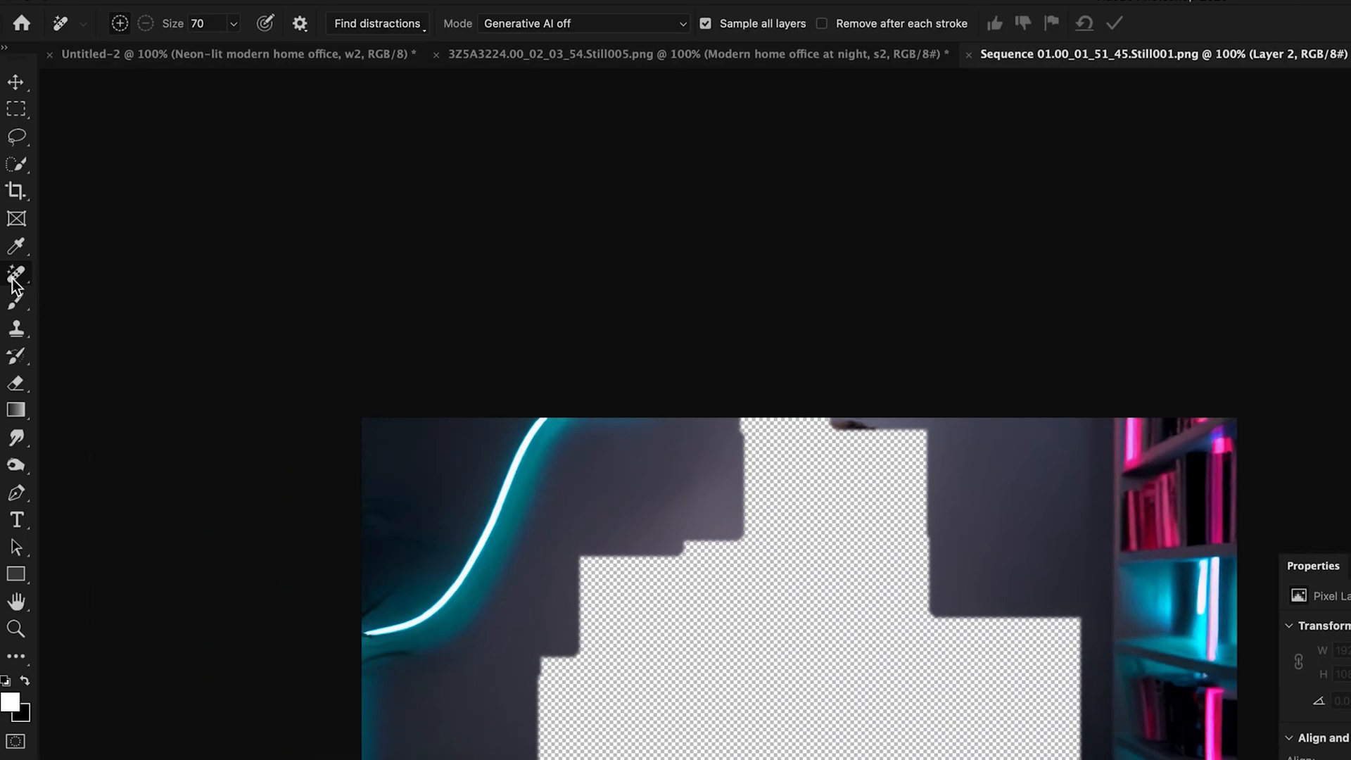
{"action": "right_click", "coordinate": [13, 281]}
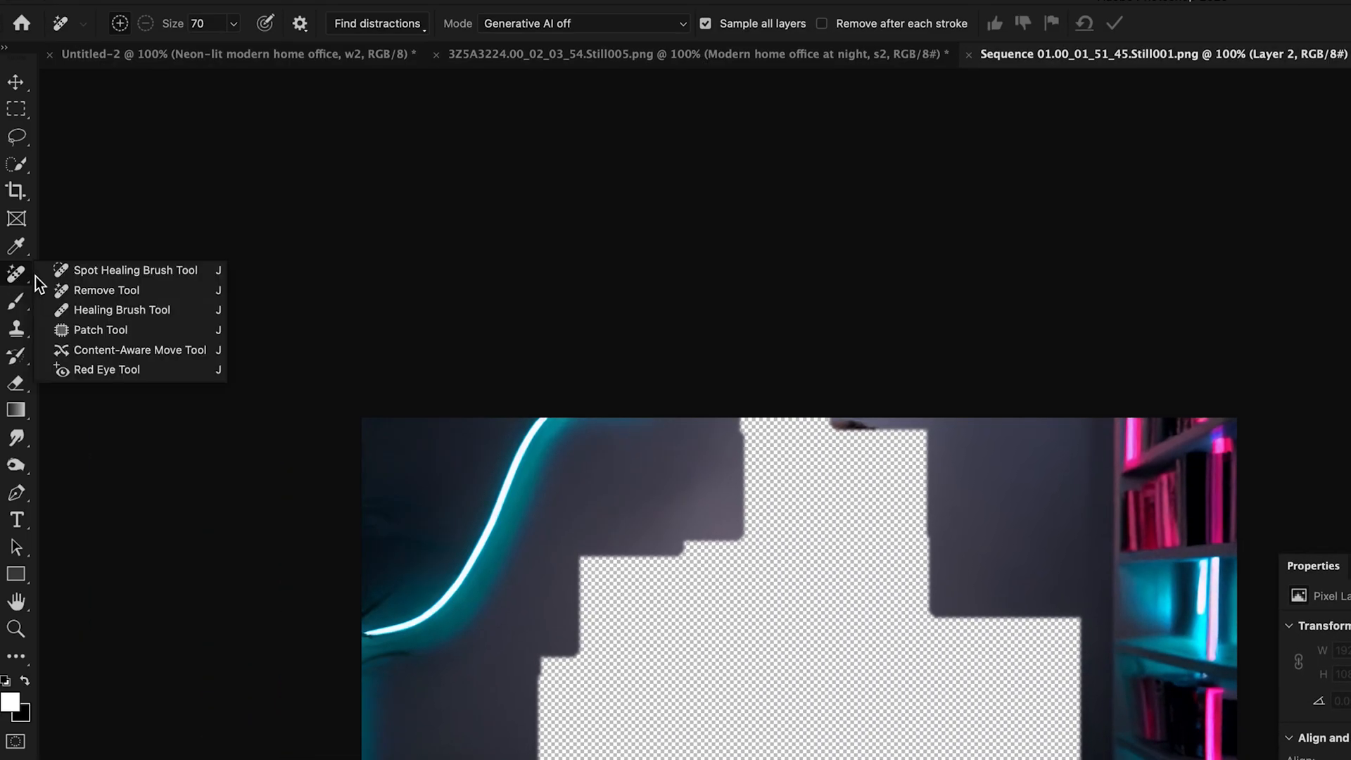
Step: Use the Remove Tool to paint out the dark smudge along the cut-out's top edge
{"action": "left_click", "coordinate": [112, 295]}
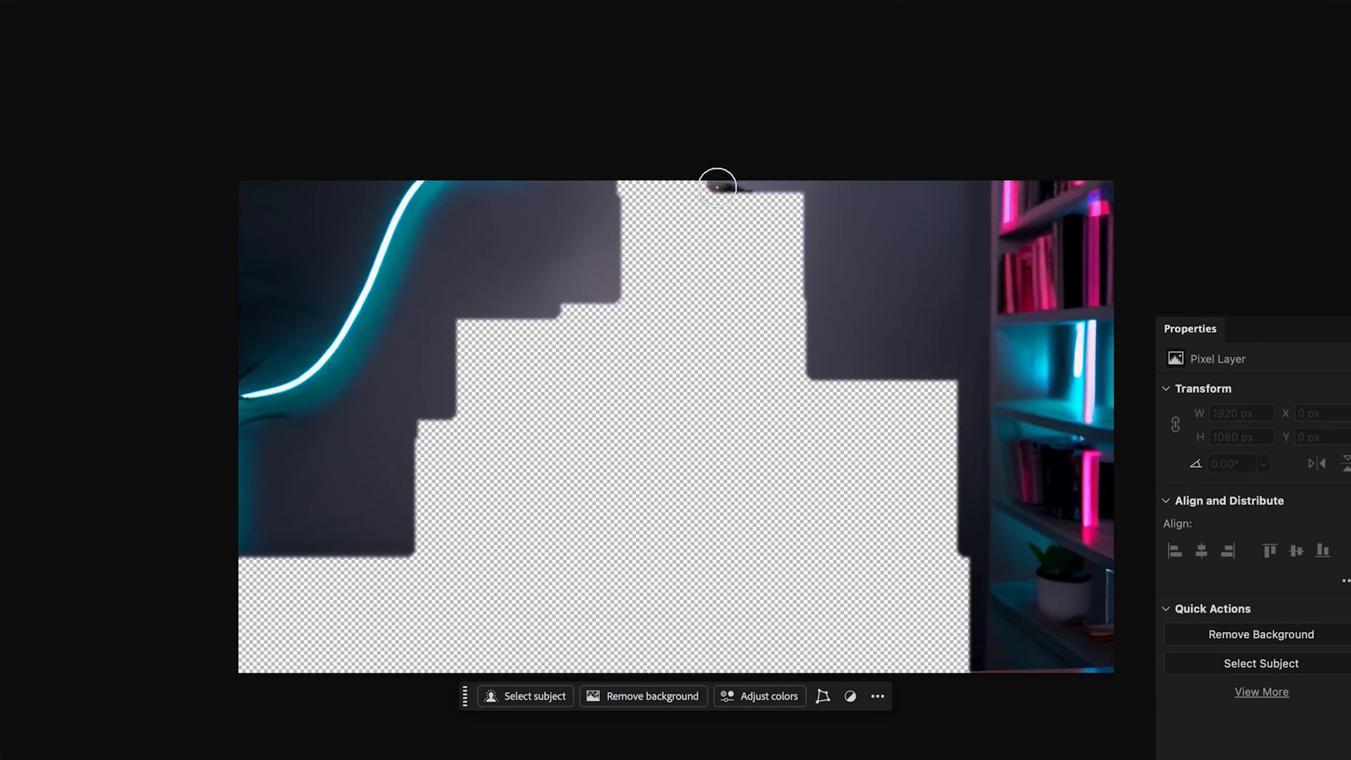
{"action": "left_click_drag", "start_coordinate": [717, 187], "coordinate": [754, 190]}
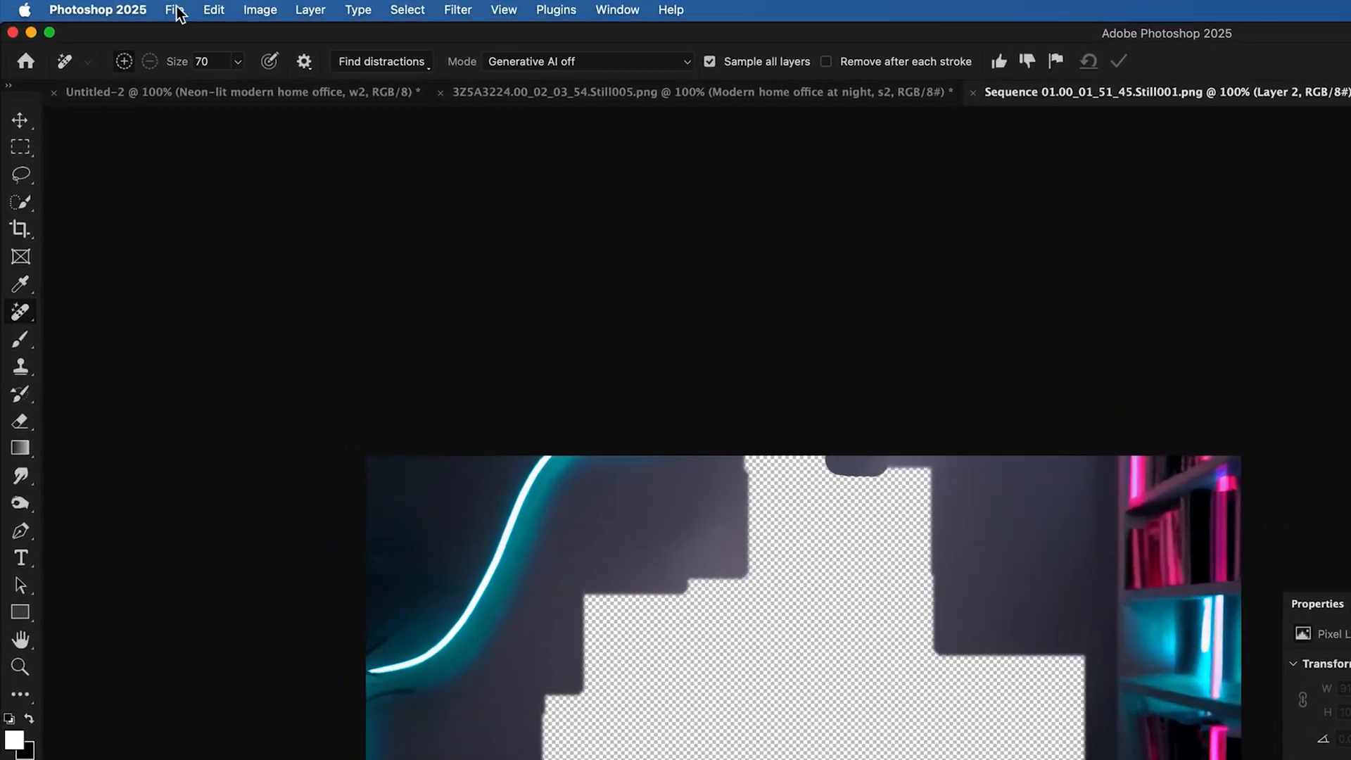
Step: Save a PNG copy of the background plate named bg.png on the Desktop
{"action": "left_click", "coordinate": [176, 13]}
{"action": "left_click", "coordinate": [266, 222]}
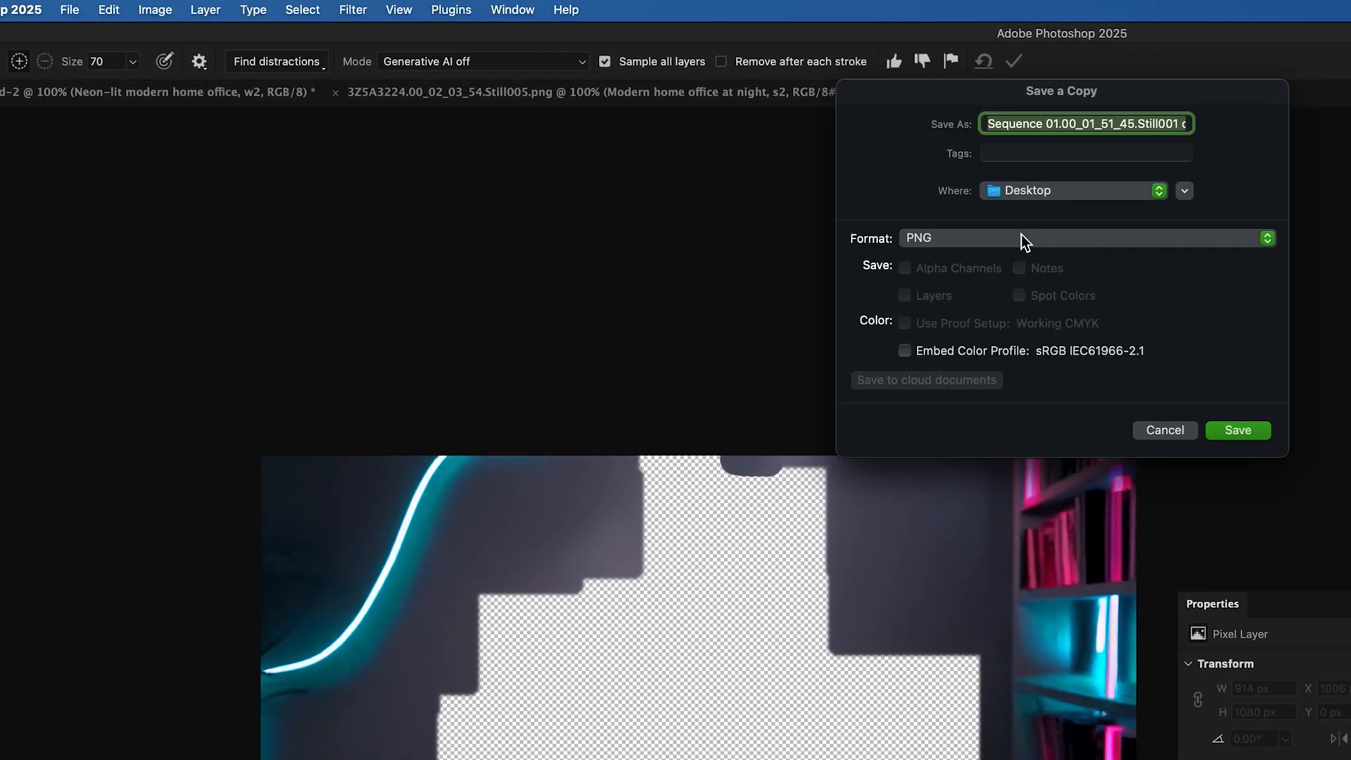
{"action": "left_click", "coordinate": [1013, 238]}
{"action": "left_click", "coordinate": [1008, 239]}
{"action": "key", "text": "BackSpace"}
{"action": "type", "text": "bg"}
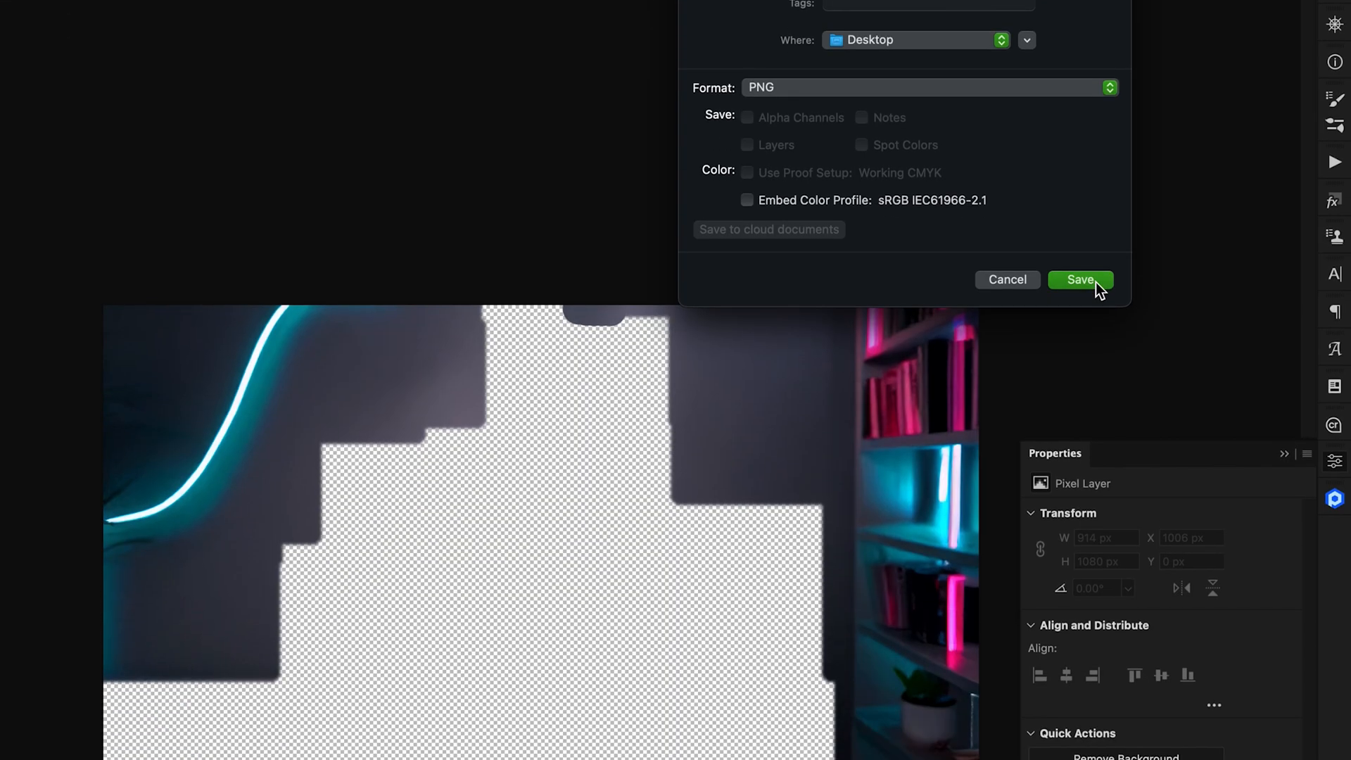
{"action": "left_click", "coordinate": [1084, 280]}
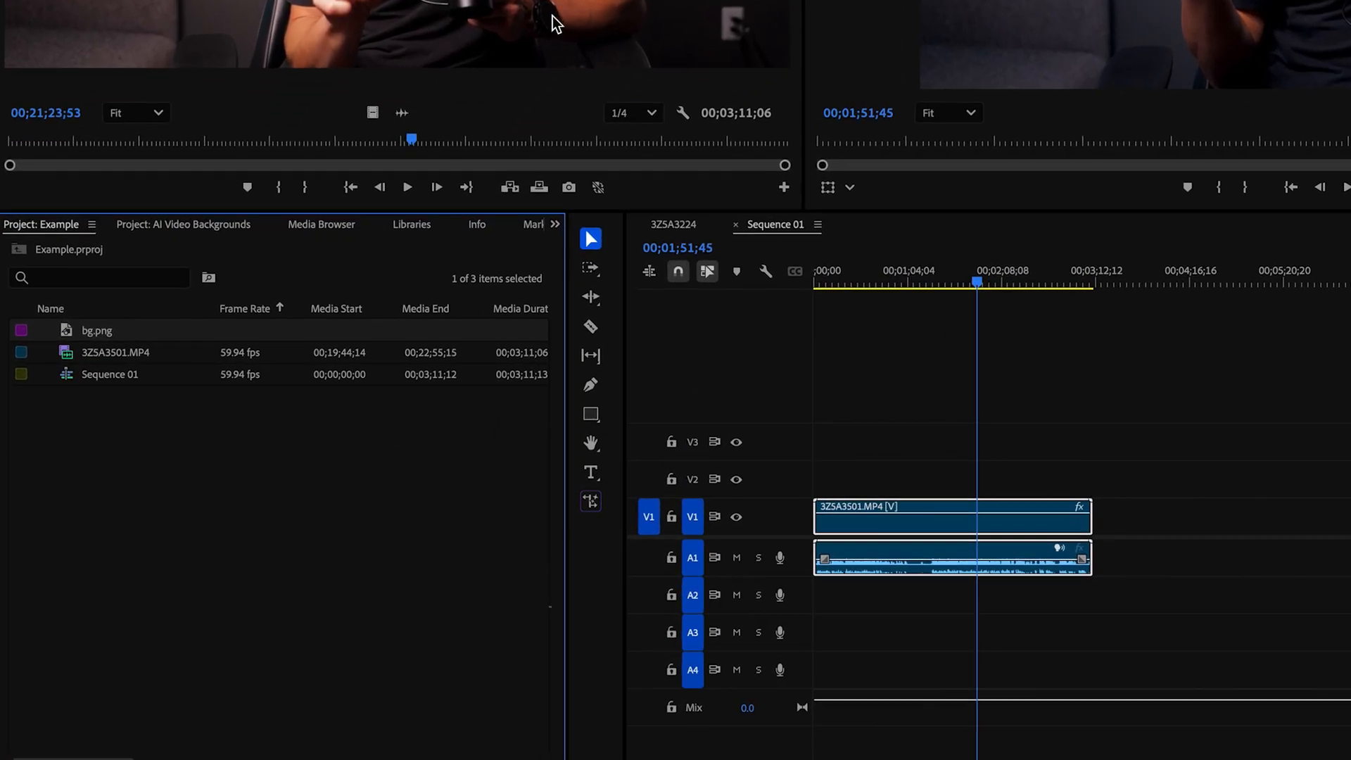
Step: Place bg.png on track V2 above the talking-head clip
{"action": "double_click", "coordinate": [62, 332]}
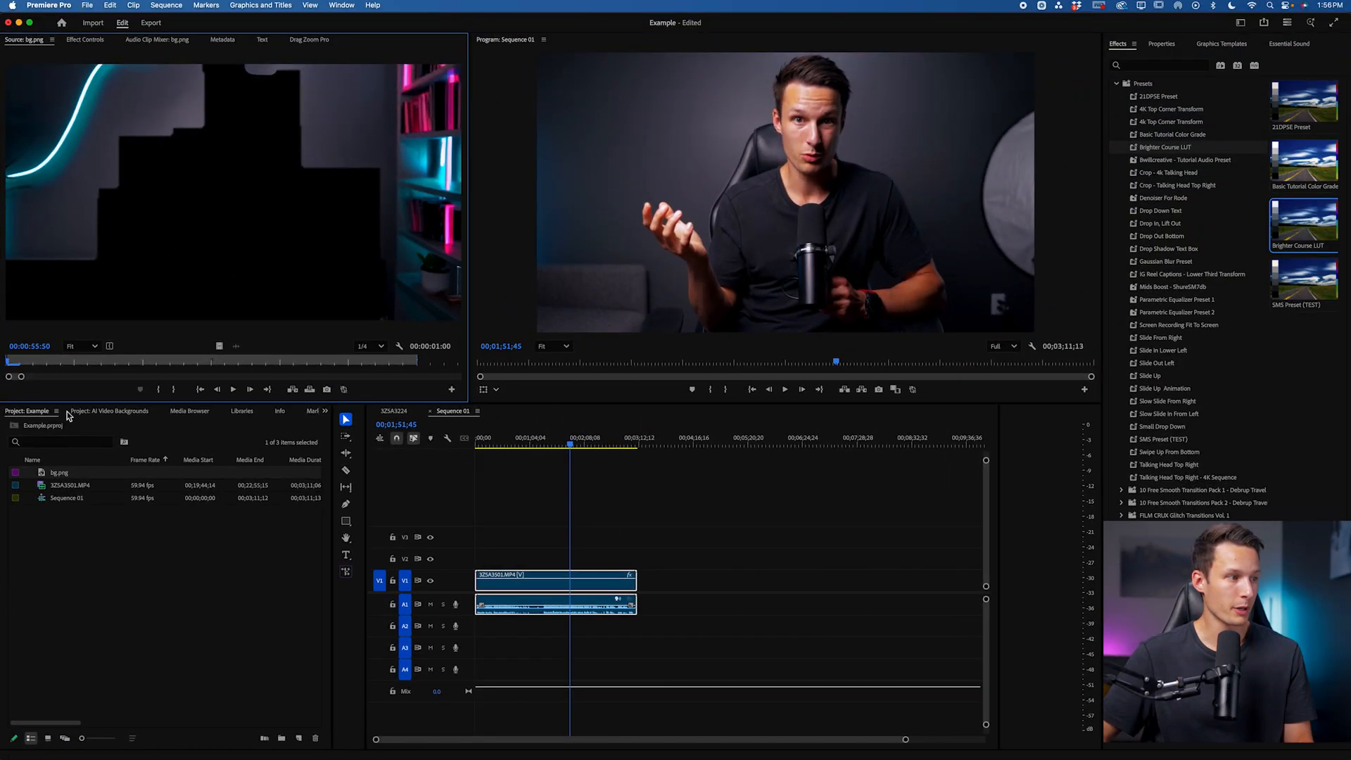
{"action": "left_click_drag", "start_coordinate": [44, 474], "coordinate": [576, 562]}
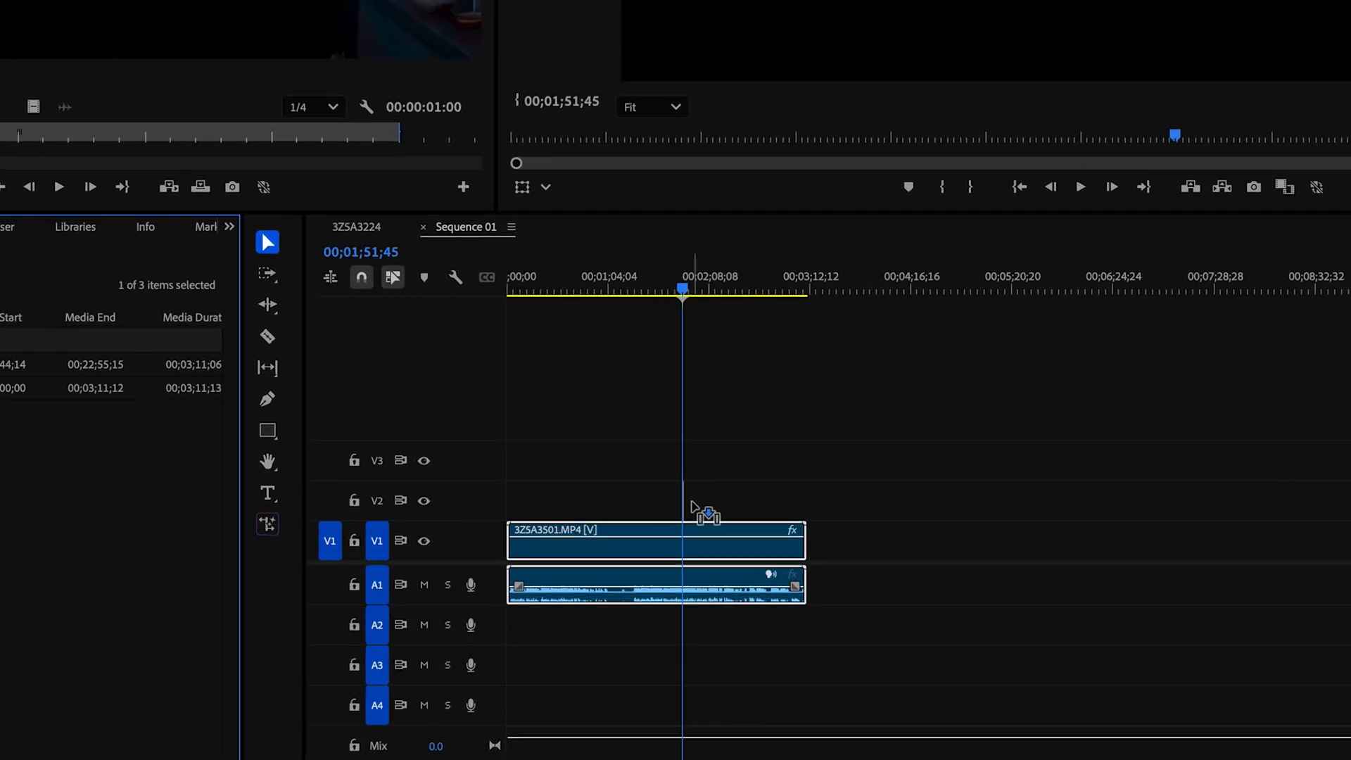
{"action": "left_click_drag", "start_coordinate": [694, 506], "coordinate": [802, 480]}
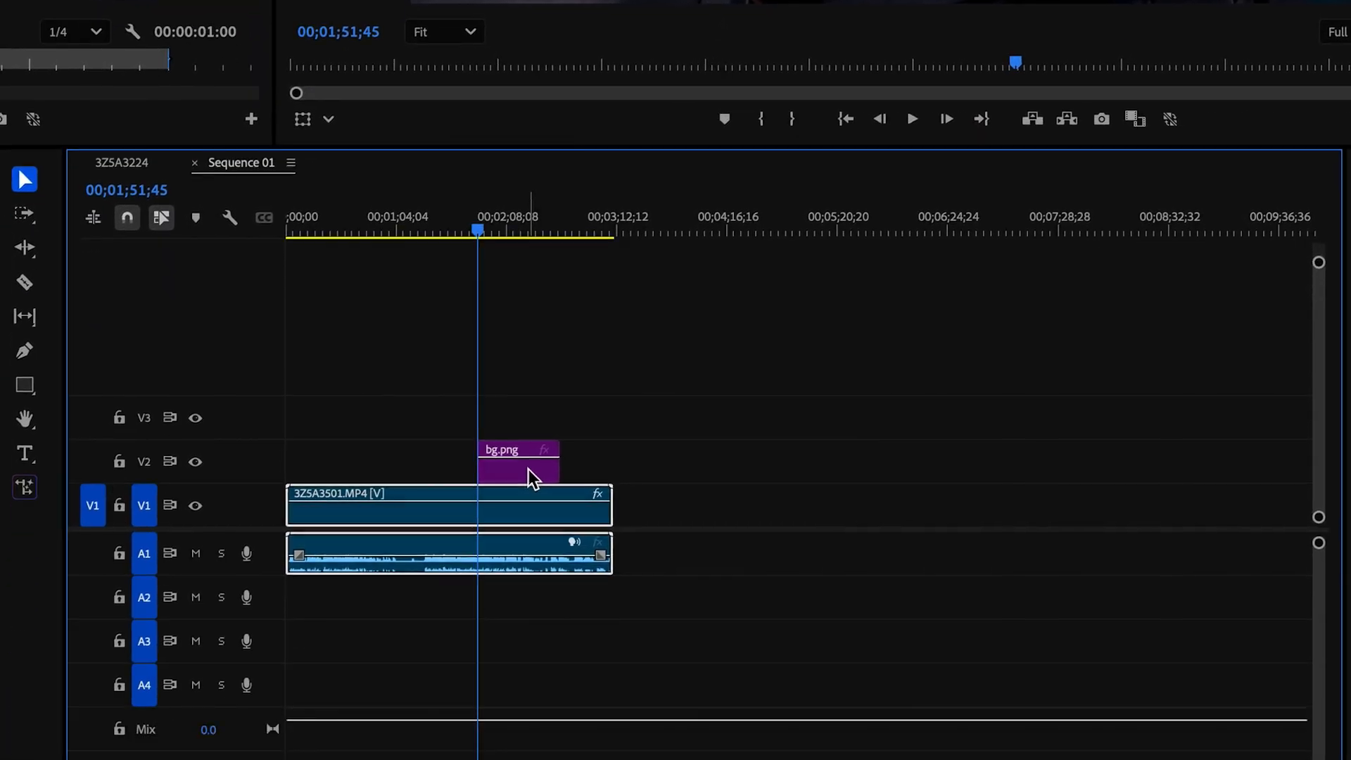
Step: Select the bg.png clip, move the playhead to 00;02;00;31, and select its Opacity effect in Effect Controls
{"action": "left_click", "coordinate": [529, 469]}
{"action": "left_click", "coordinate": [494, 225]}
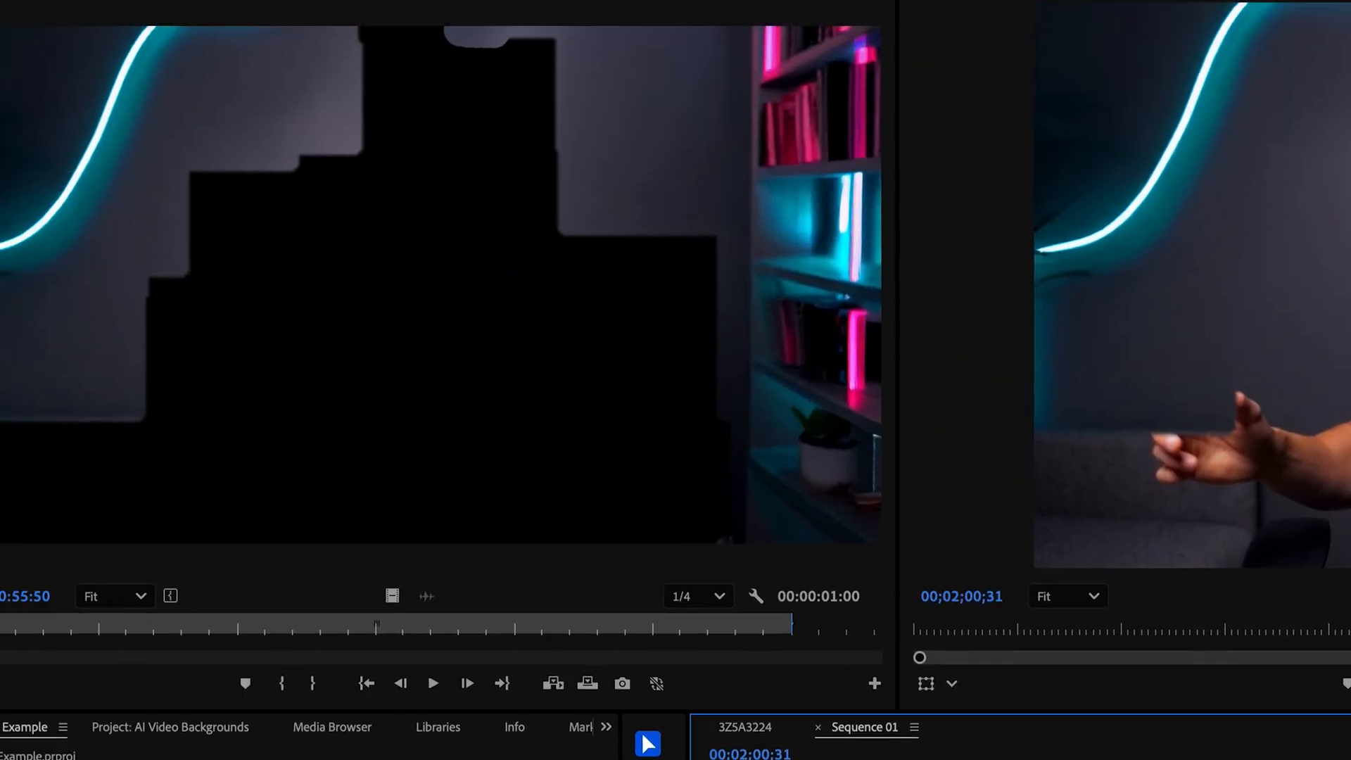
{"action": "left_click", "coordinate": [152, 25]}
{"action": "left_click", "coordinate": [111, 385]}
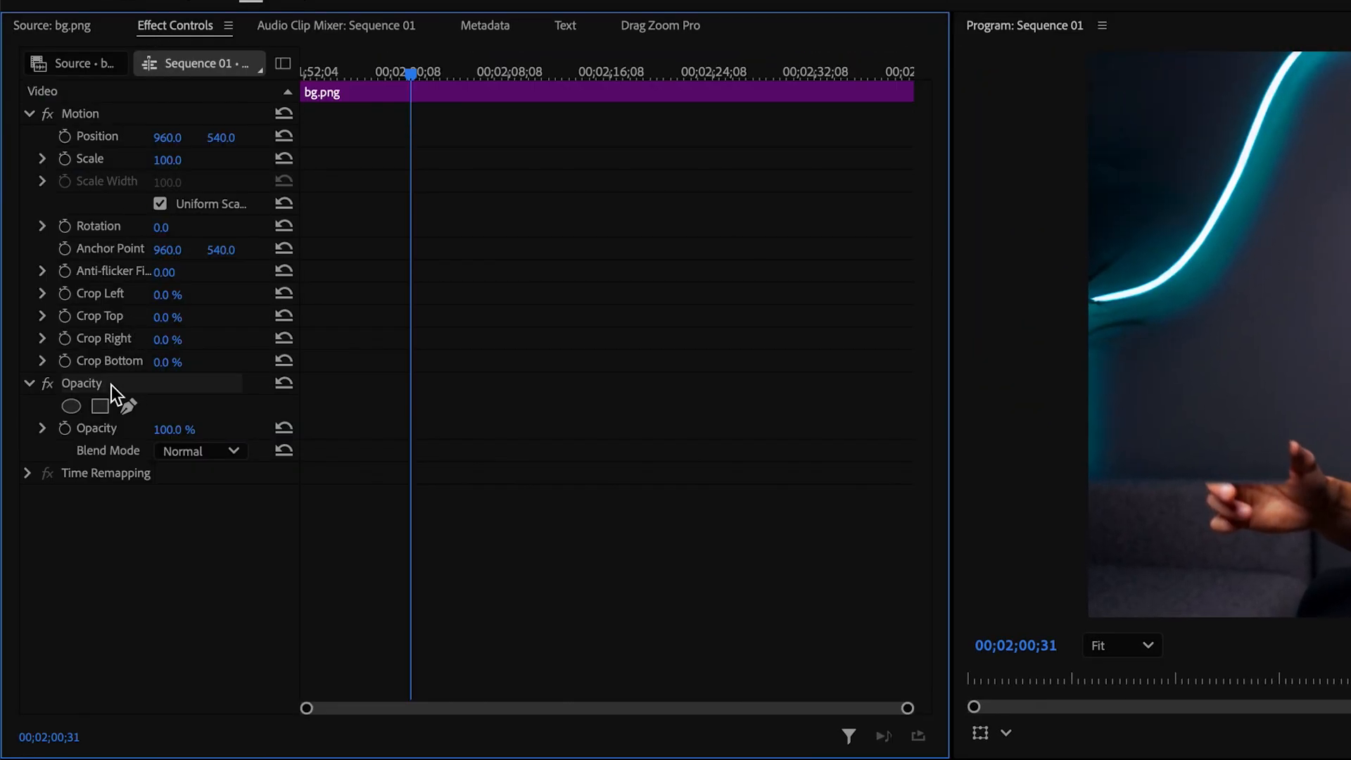
Step: Start a pen opacity mask on bg.png, placing points beside the presenter and up the left side
{"action": "left_click", "coordinate": [125, 406]}
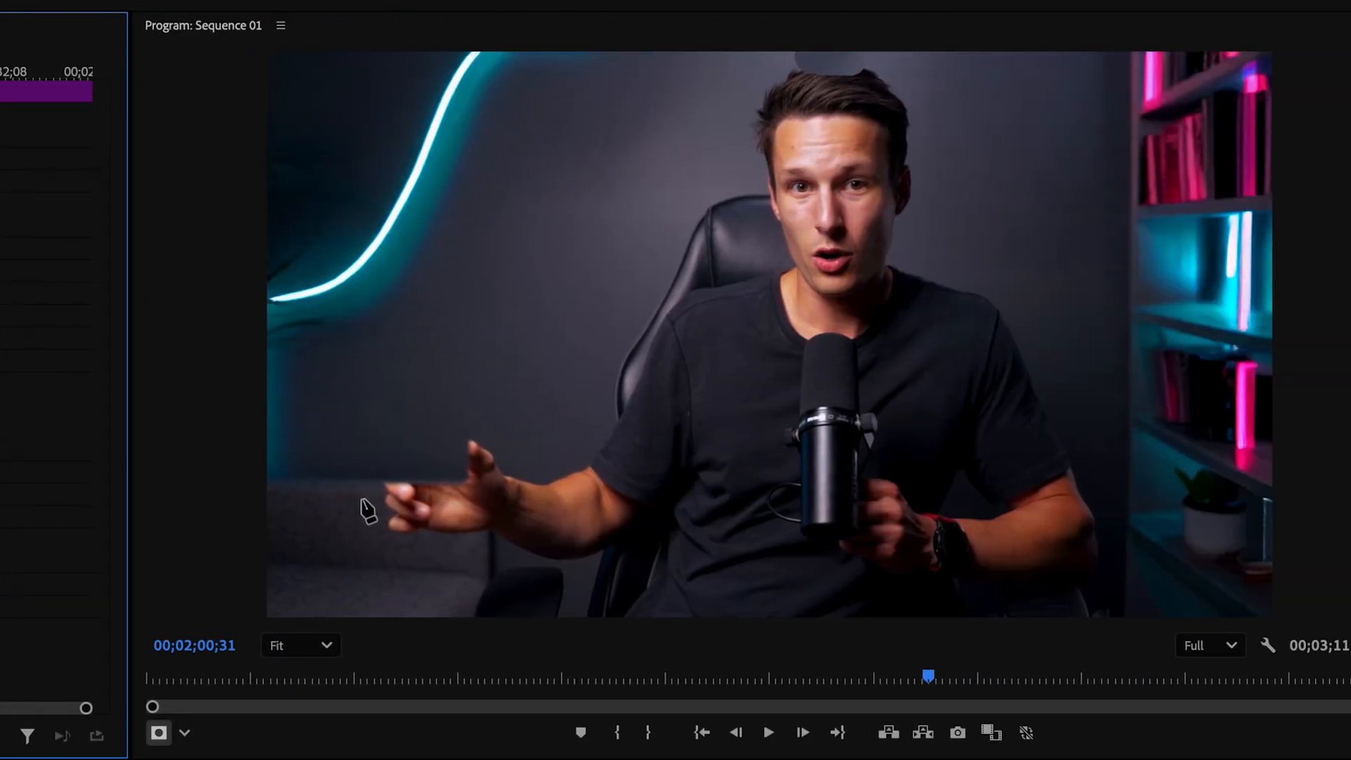
{"action": "left_click", "coordinate": [1181, 498]}
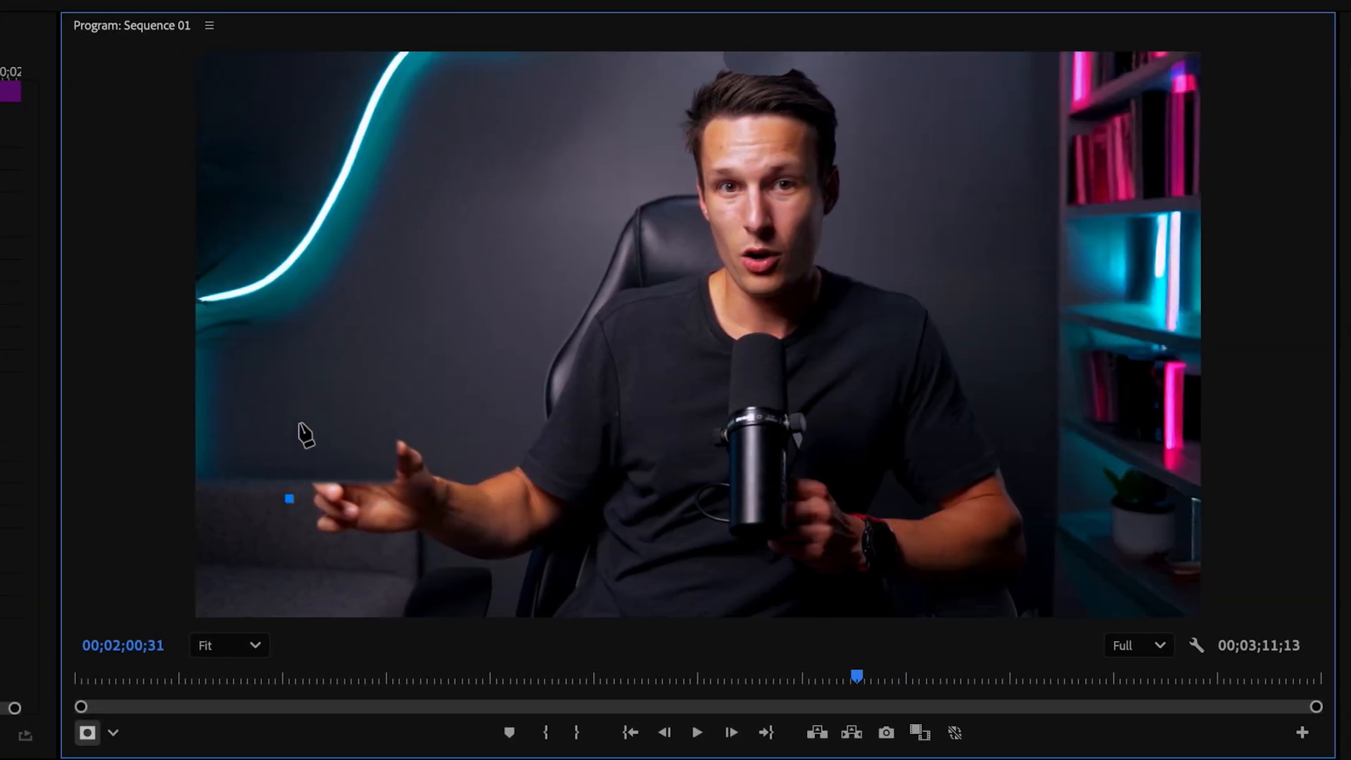
{"action": "left_click", "coordinate": [1192, 423]}
{"action": "left_click", "coordinate": [373, 361]}
{"action": "left_click", "coordinate": [471, 227]}
{"action": "left_click", "coordinate": [579, 125]}
Step: Finish the mask across the top and right side, close it, invert it, and play back
{"action": "left_click", "coordinate": [632, 54]}
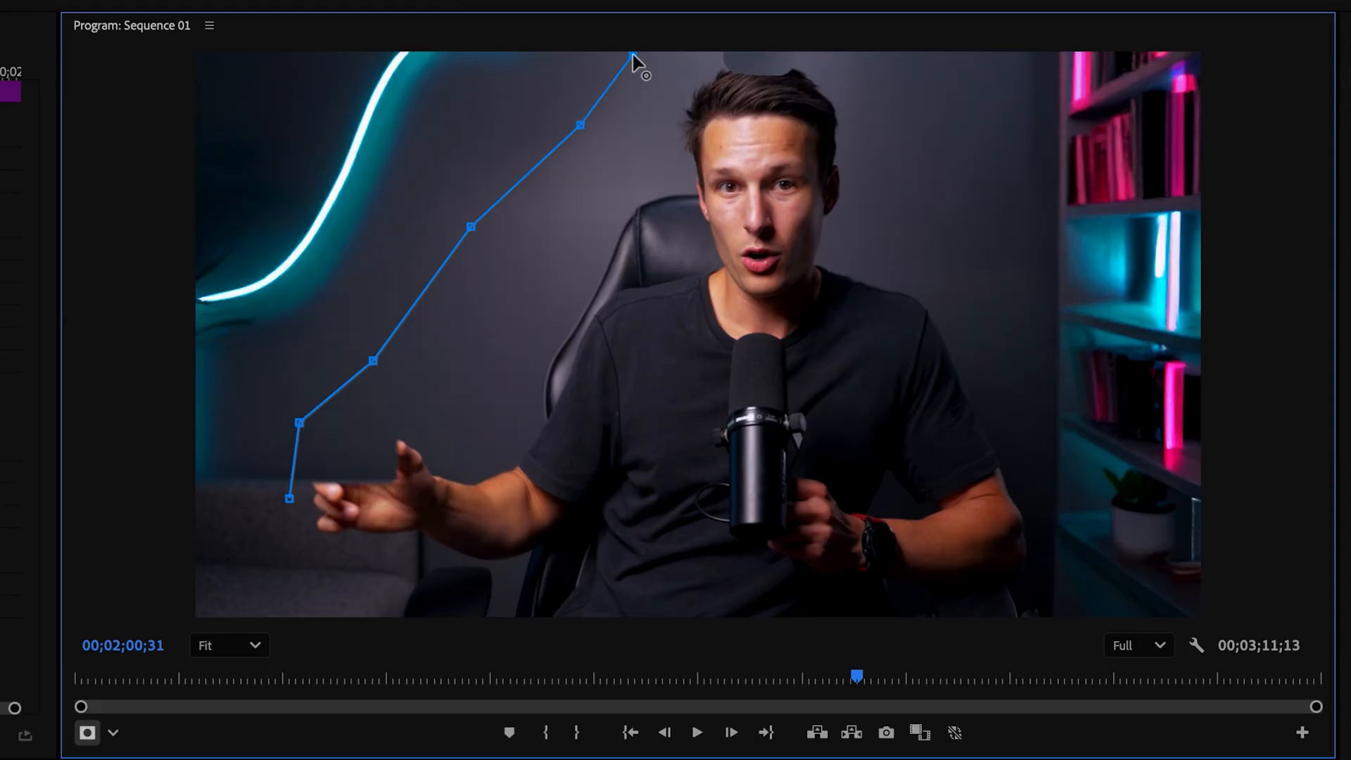
{"action": "left_click_drag", "start_coordinate": [633, 52], "coordinate": [654, 48]}
{"action": "left_click", "coordinate": [882, 57]}
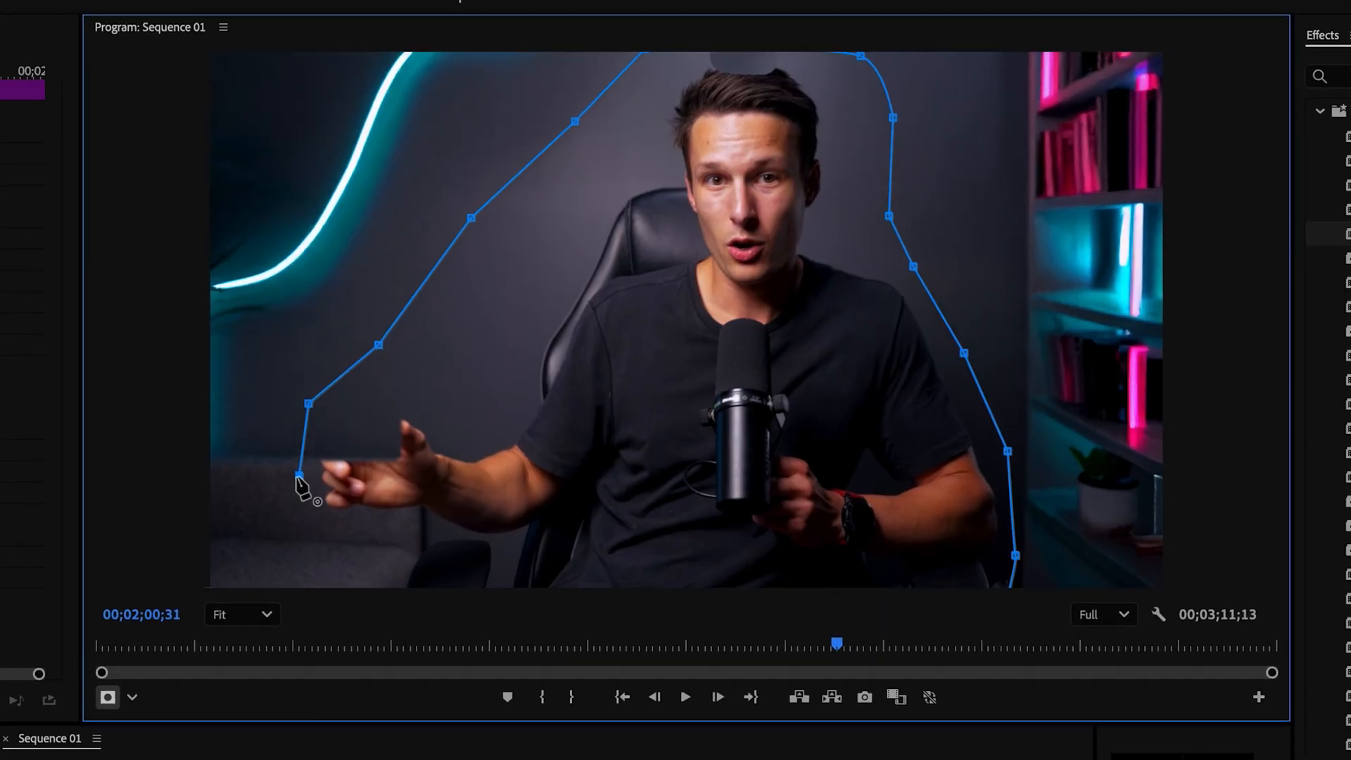
{"action": "left_click", "coordinate": [299, 476]}
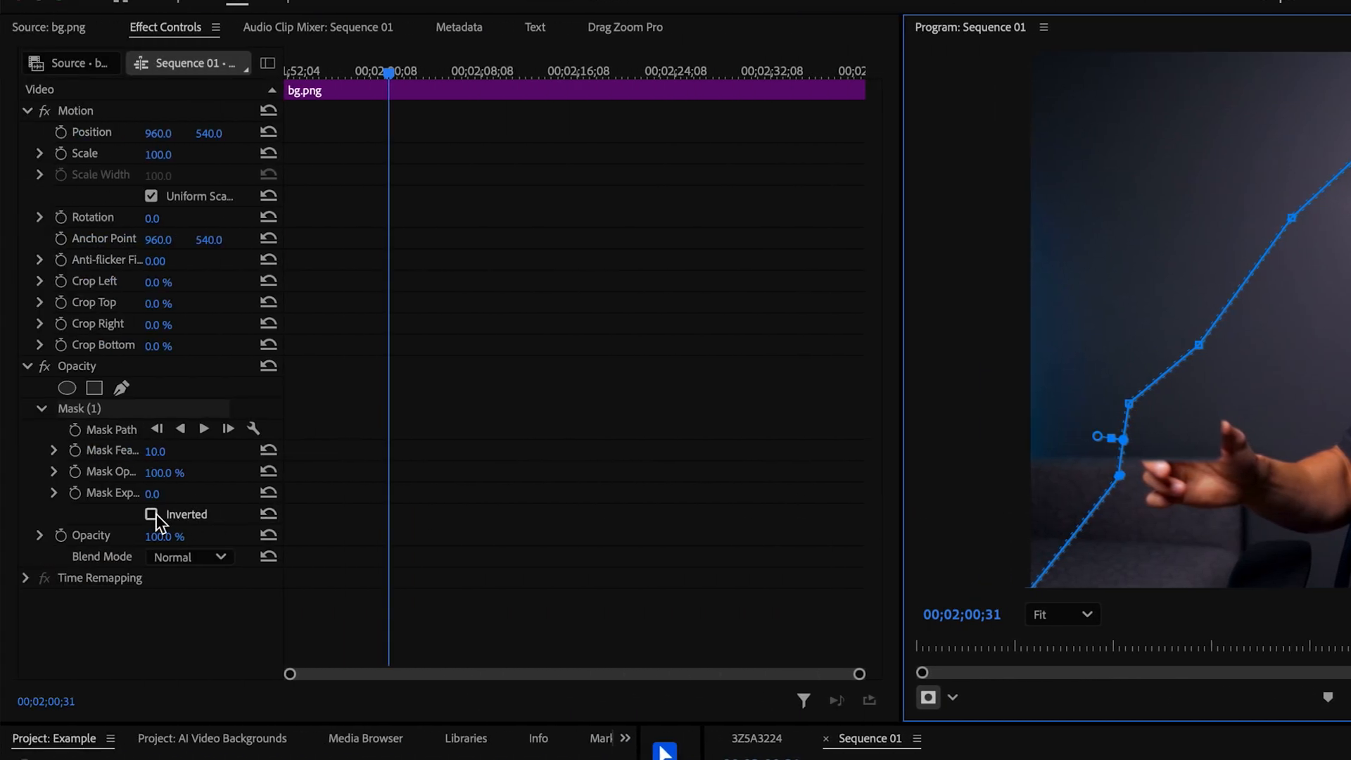
{"action": "left_click", "coordinate": [153, 514]}
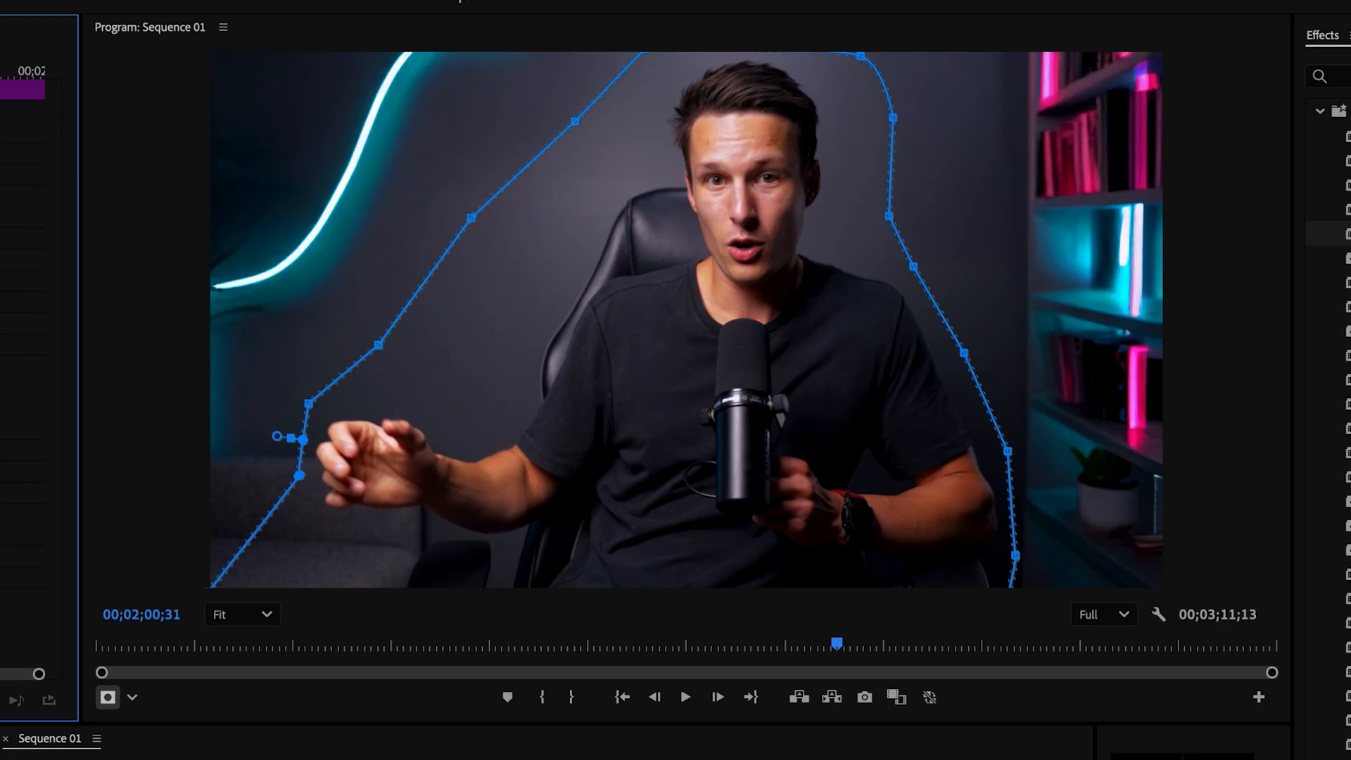
{"action": "left_click", "coordinate": [690, 701]}
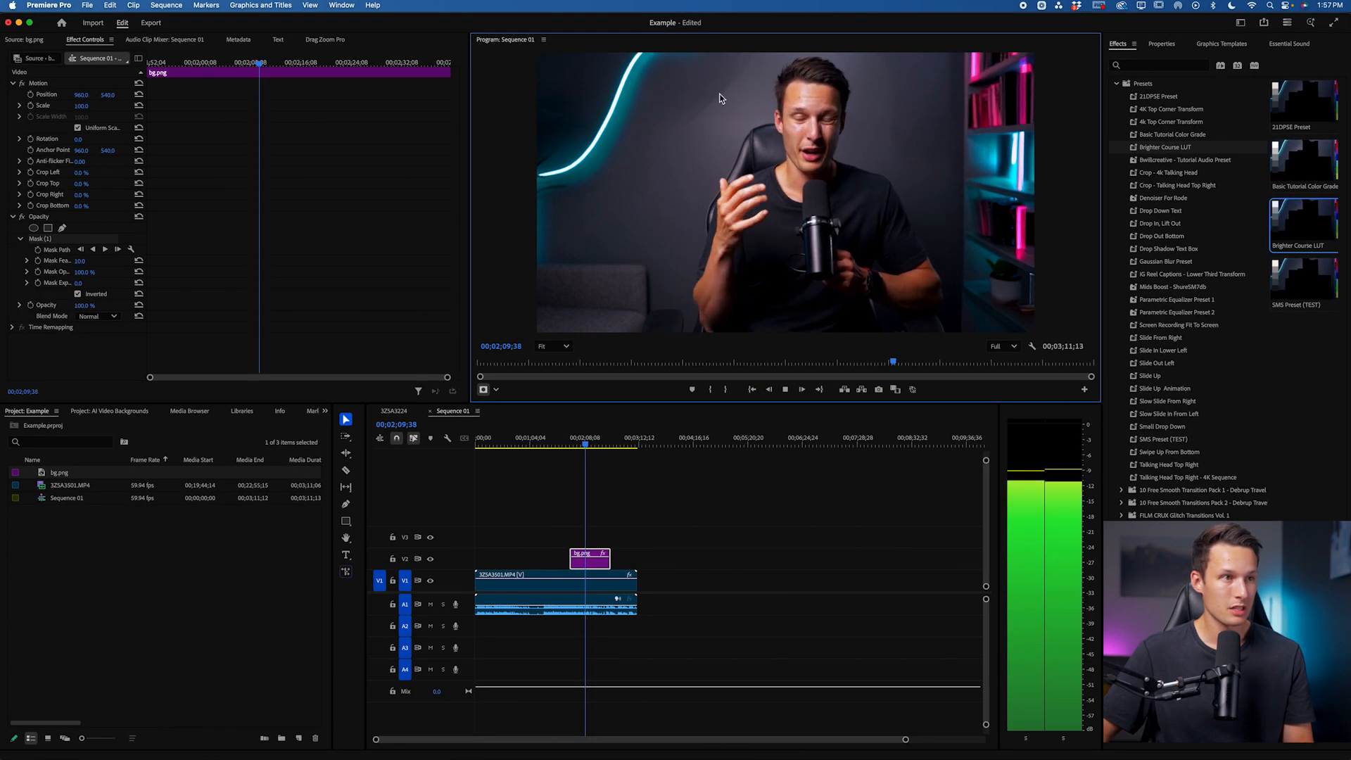
Step: Raise the bg.png mask feather to 97, then replay and scrub to about 00;02;10 to review
{"action": "left_click", "coordinate": [787, 390]}
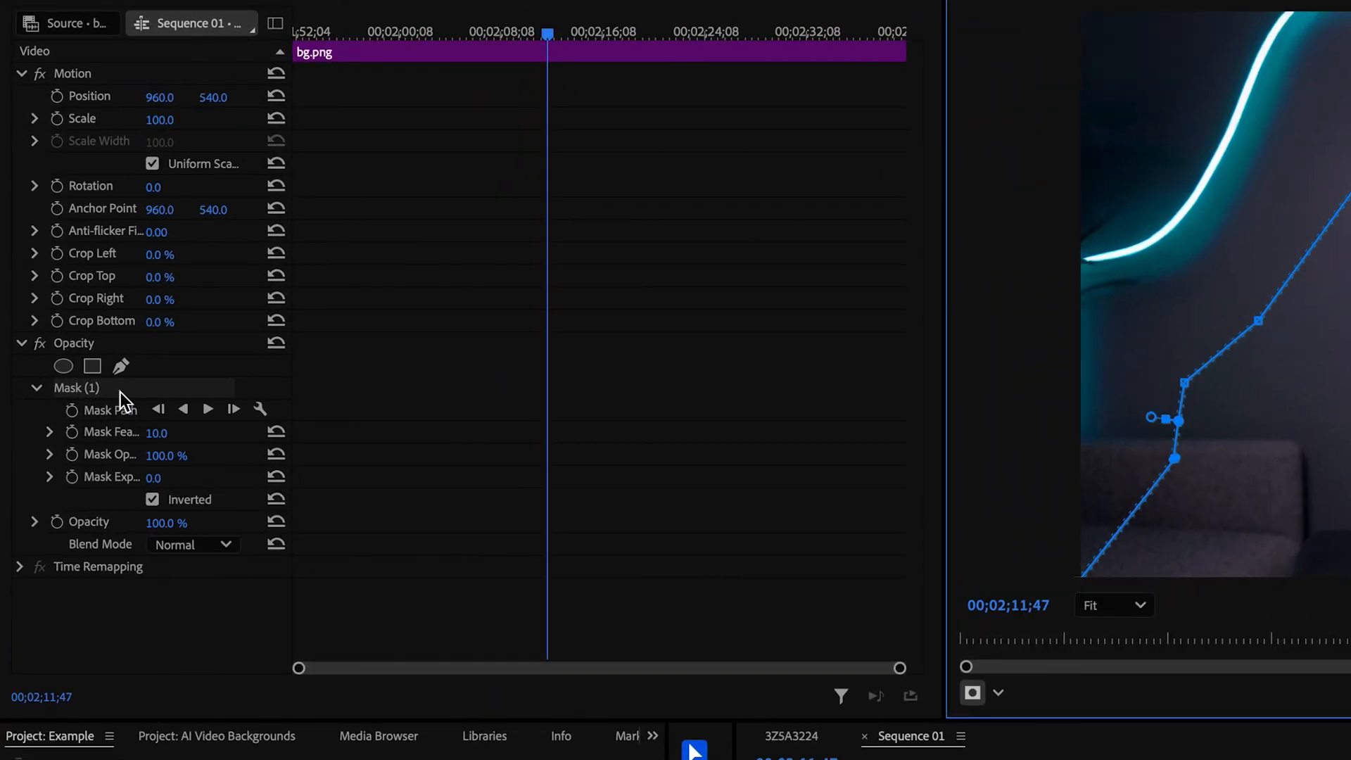
{"action": "left_click_drag", "start_coordinate": [155, 436], "coordinate": [159, 436]}
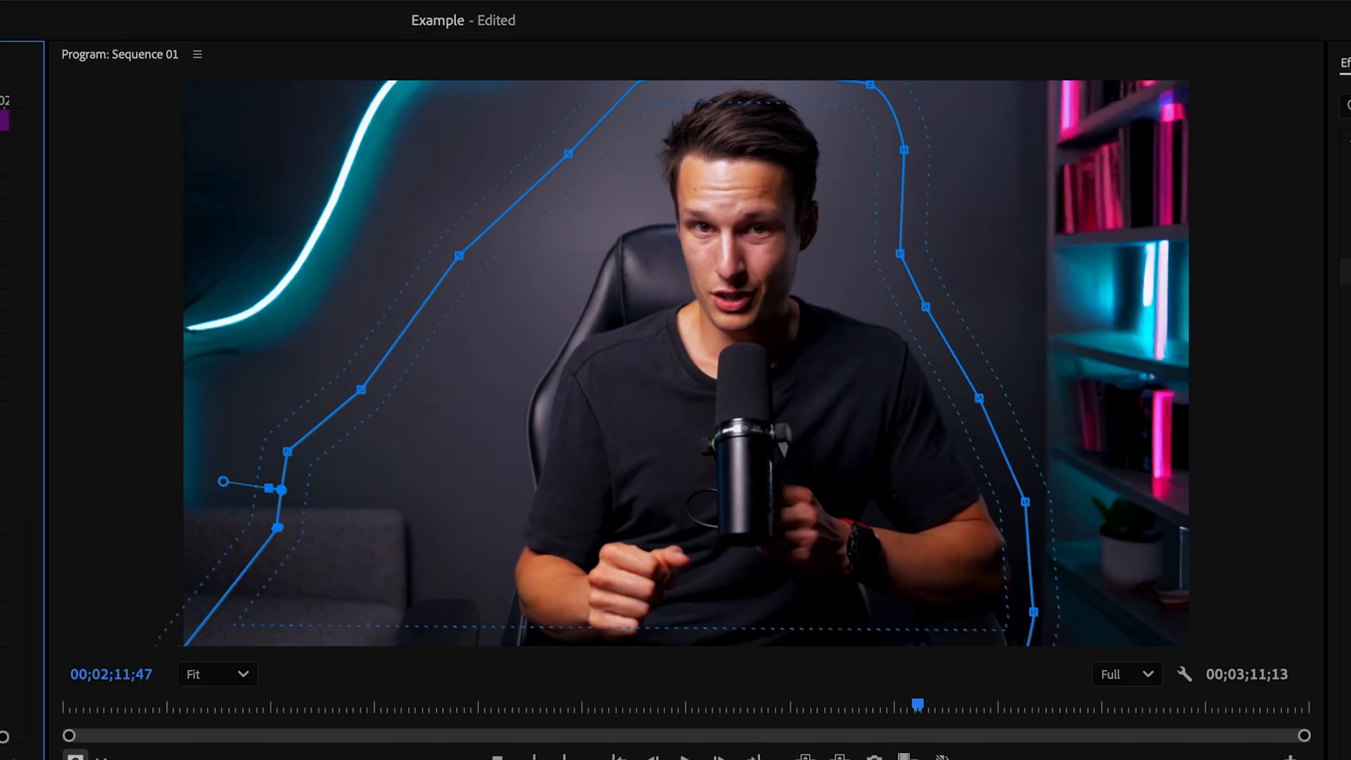
{"action": "key", "text": "space"}
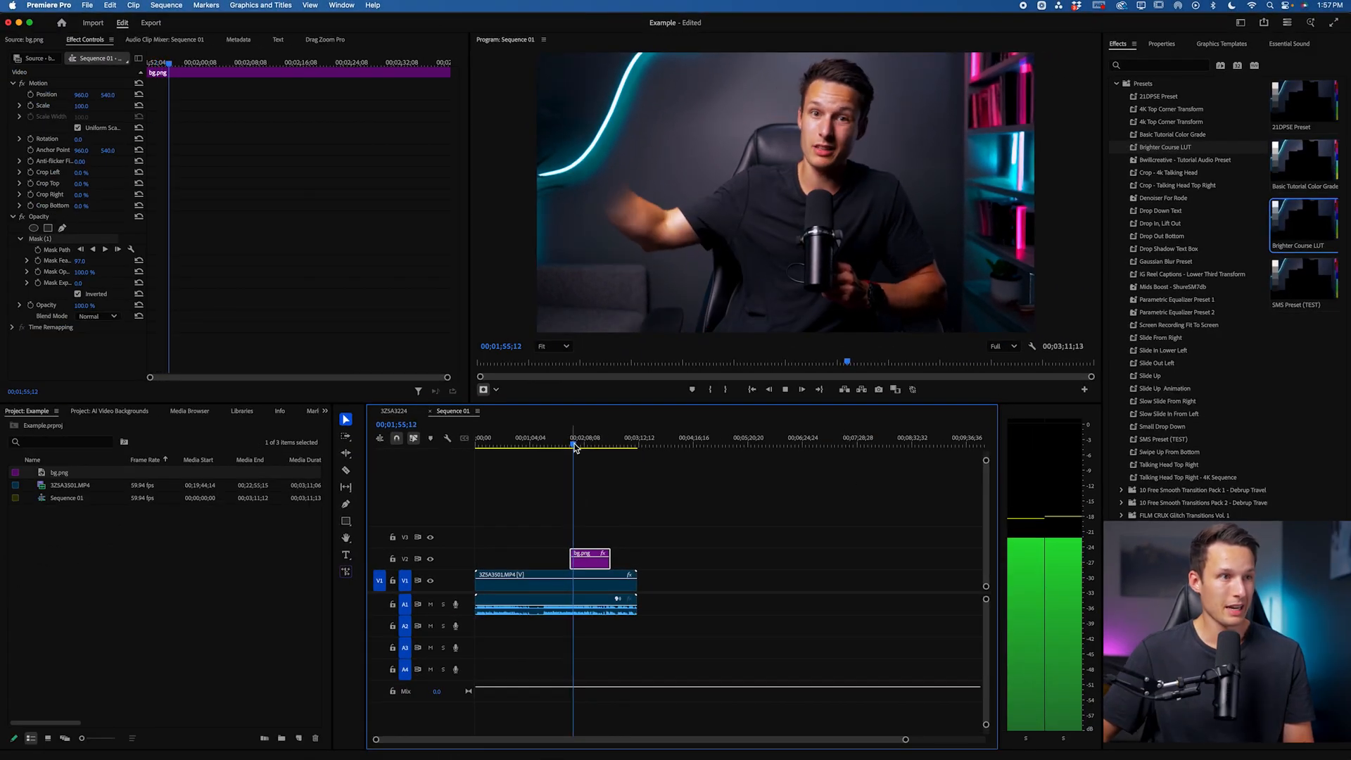
{"action": "left_click_drag", "start_coordinate": [574, 444], "coordinate": [585, 444]}
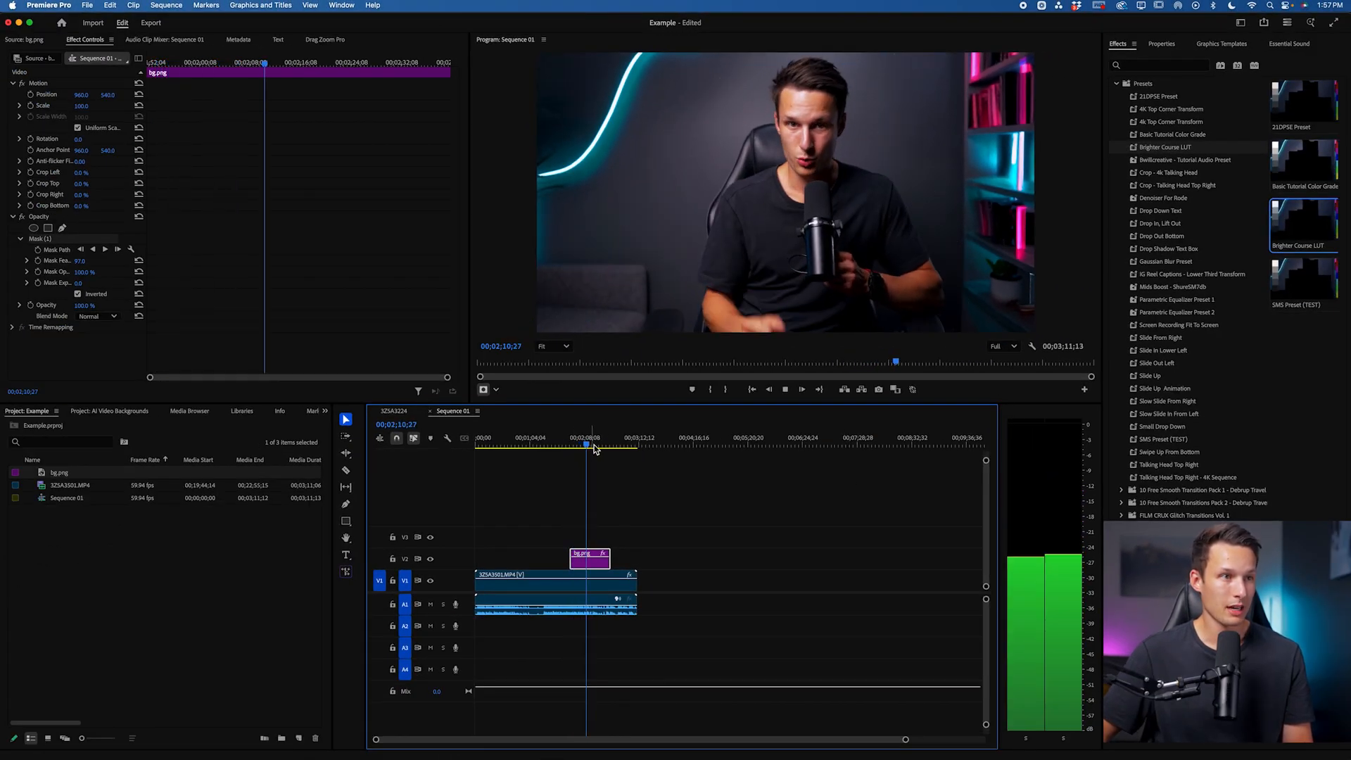